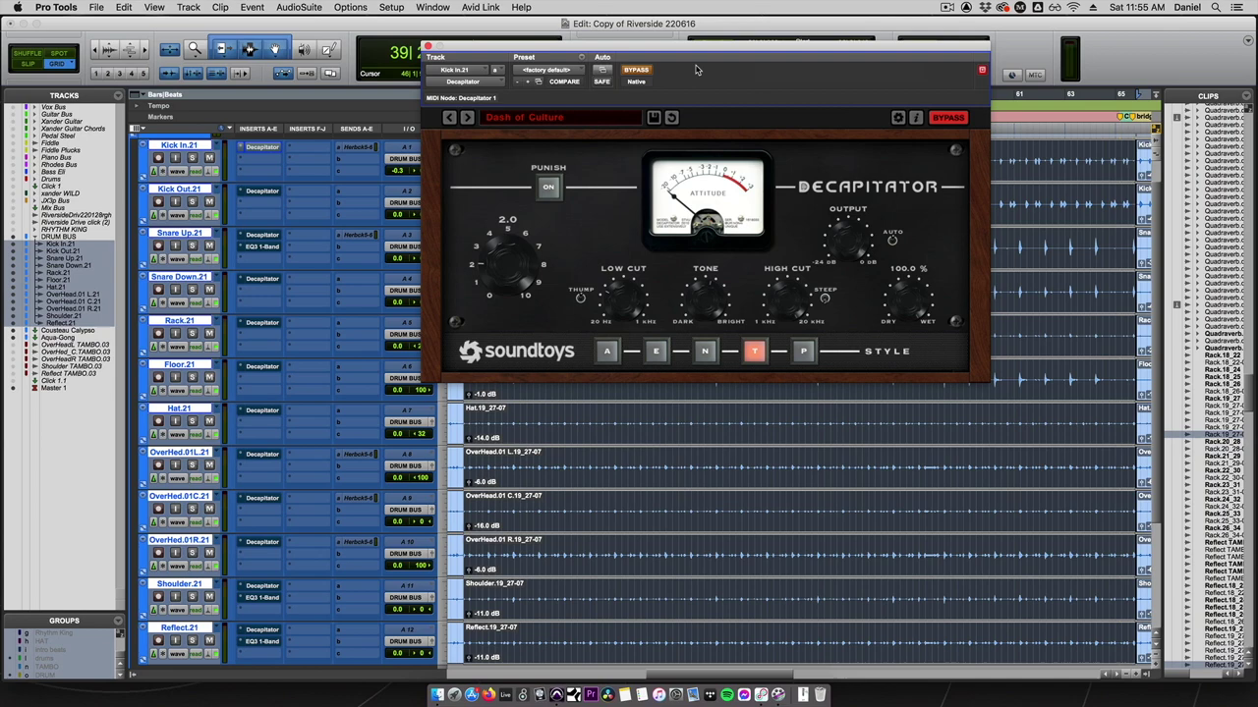
# Step: Play the drums with the Kick In Decapitator on, then bypass all Decapitator inserts and stop
pyautogui.moveTo(696, 46); pyautogui.dragTo(638, 128)
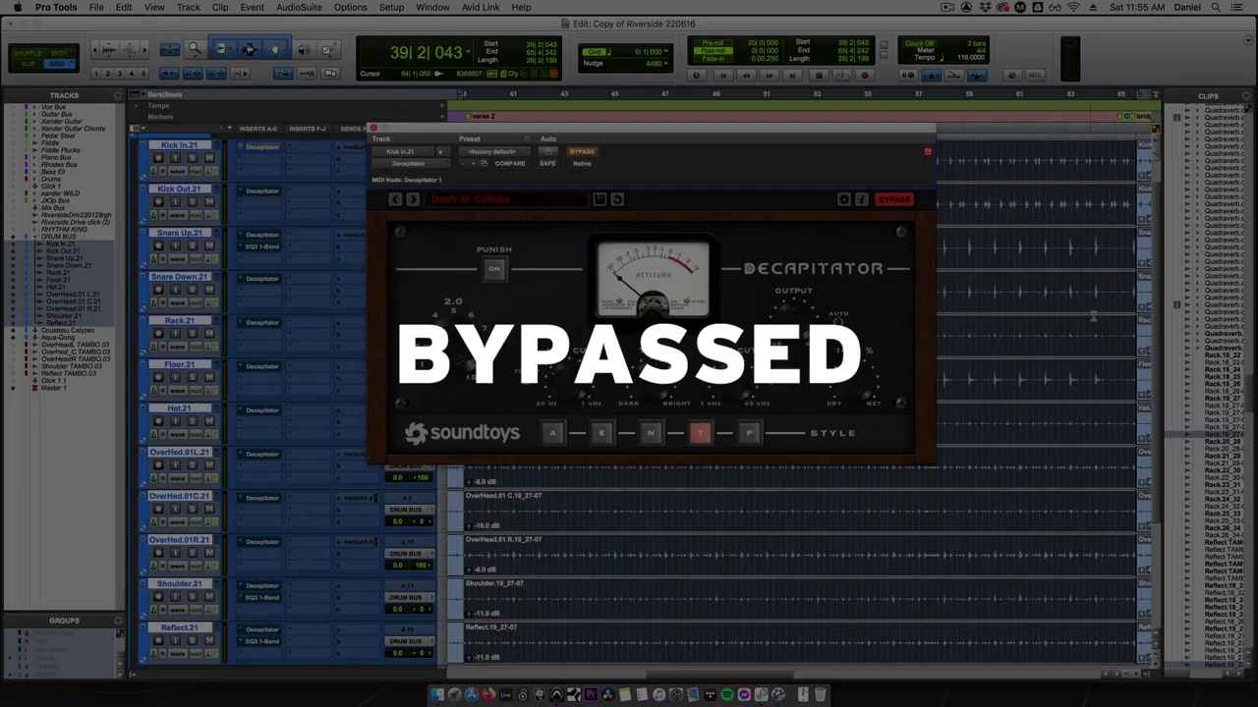
pyautogui.press('space')
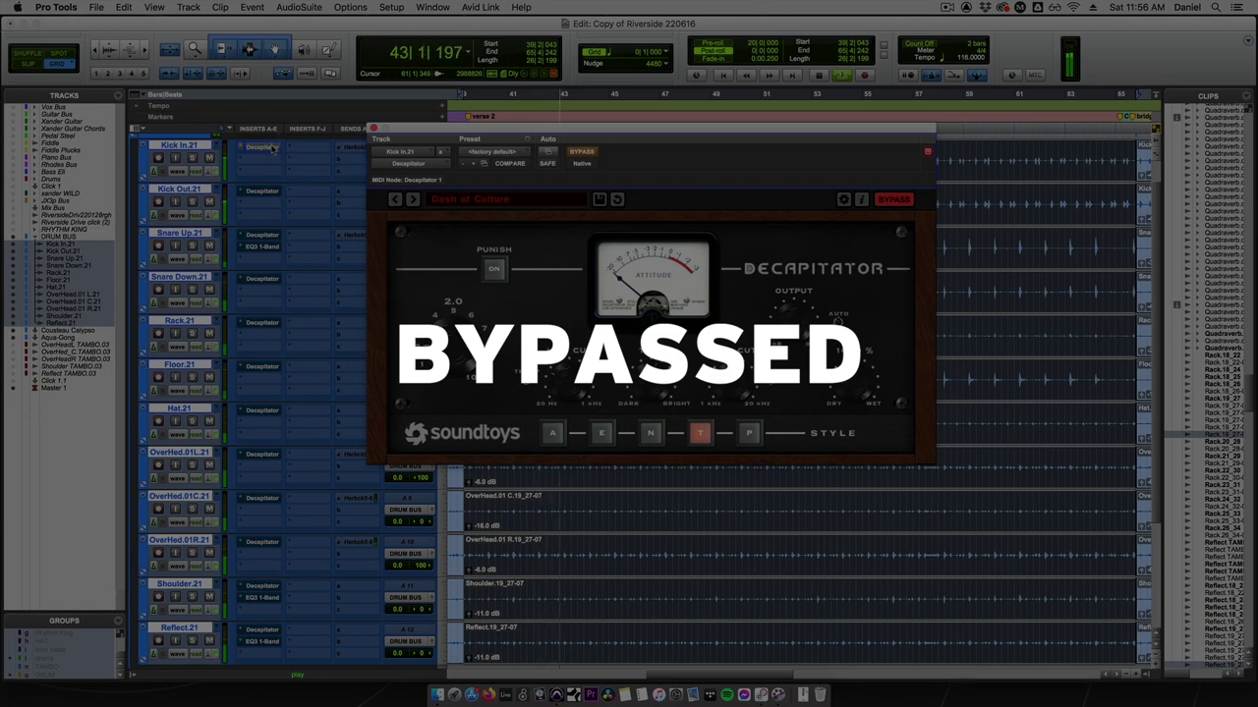
pyautogui.keyDown('super'); pyautogui.click(273, 150); pyautogui.keyUp('super')
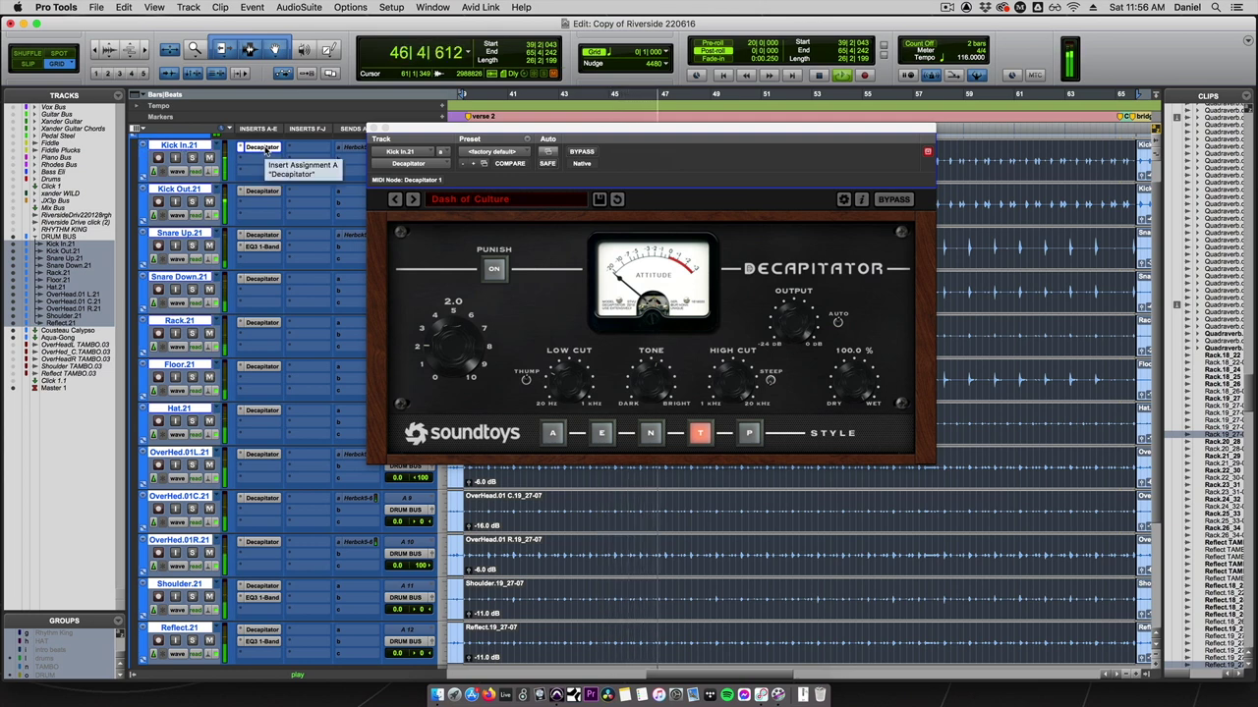
pyautogui.keyDown('ctrl'); pyautogui.keyDown('super'); pyautogui.click(261, 147); pyautogui.keyUp('super'); pyautogui.keyUp('ctrl')
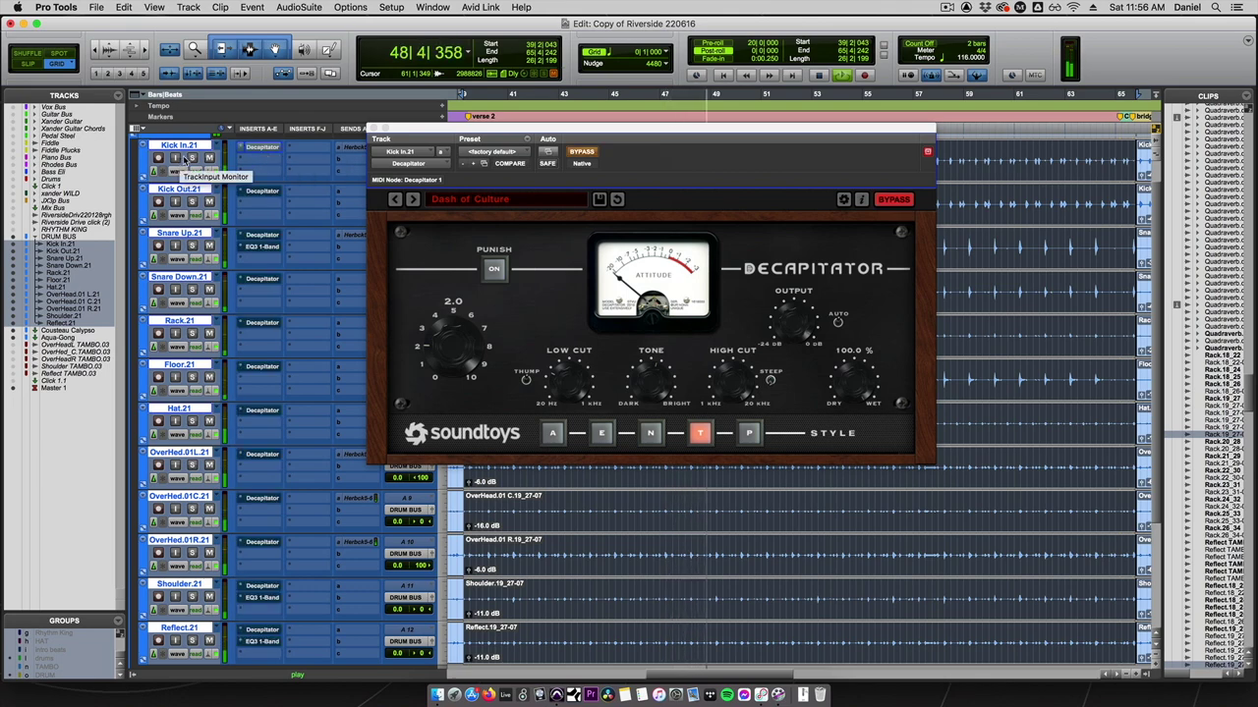
pyautogui.press('space')
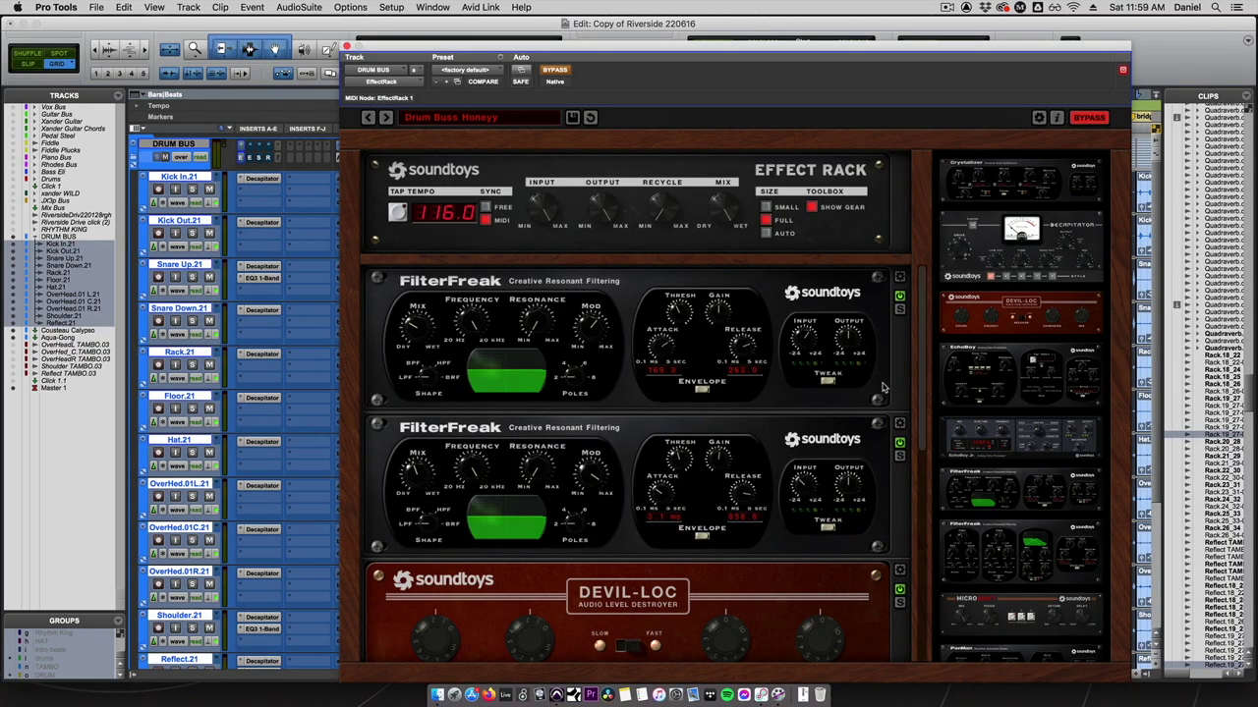
# Step: Switch off bypass on the DRUM BUS Effect Rack plug-in
pyautogui.scroll(-10, 922, 378)
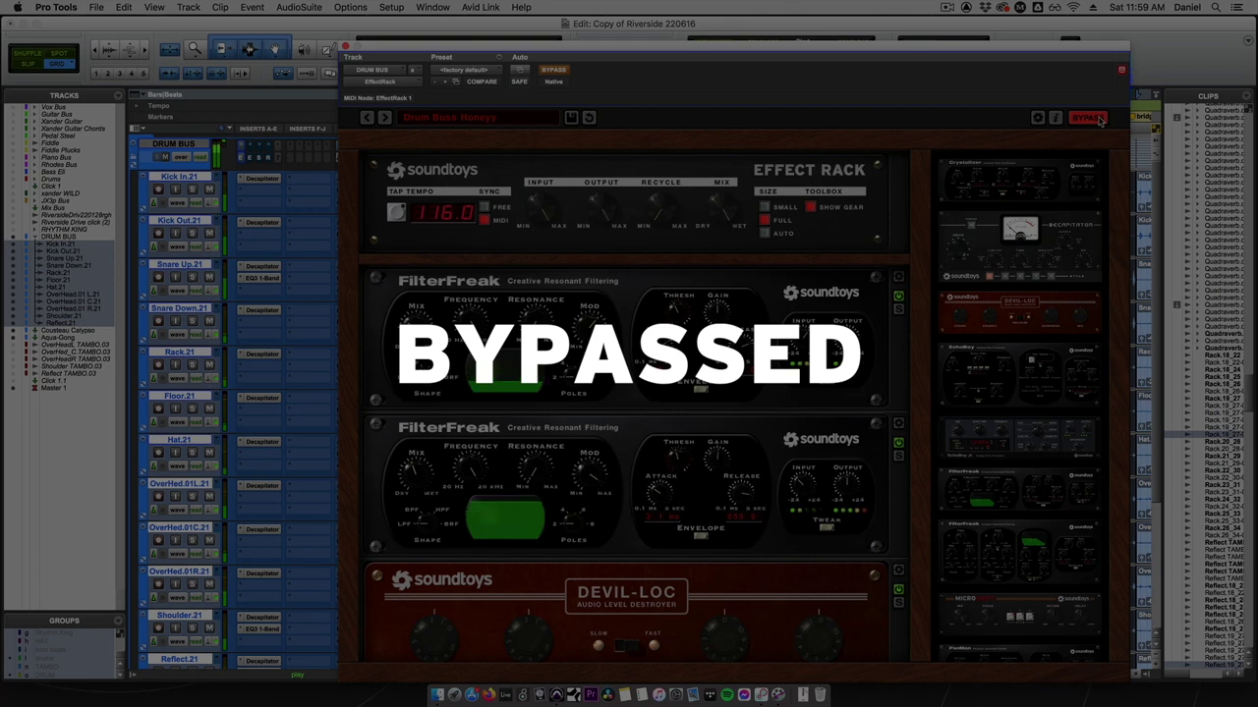
pyautogui.click(1099, 119)
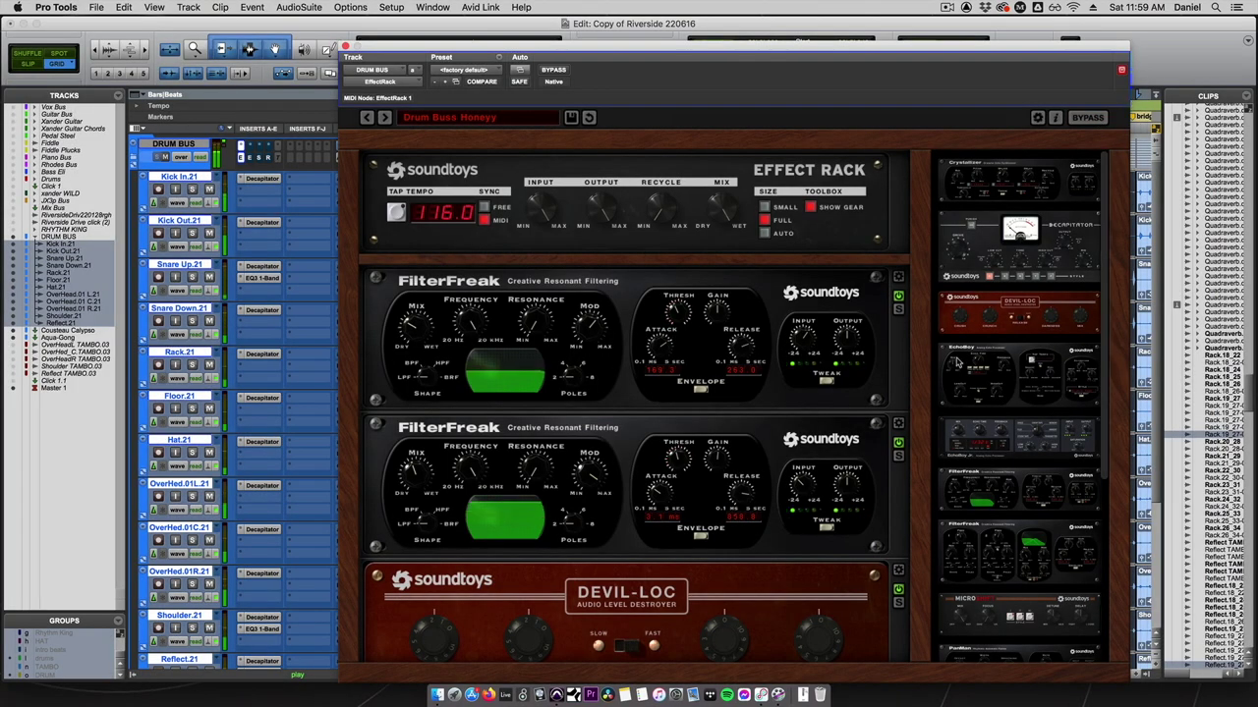
pyautogui.moveTo(921, 356); pyautogui.dragTo(953, 282)
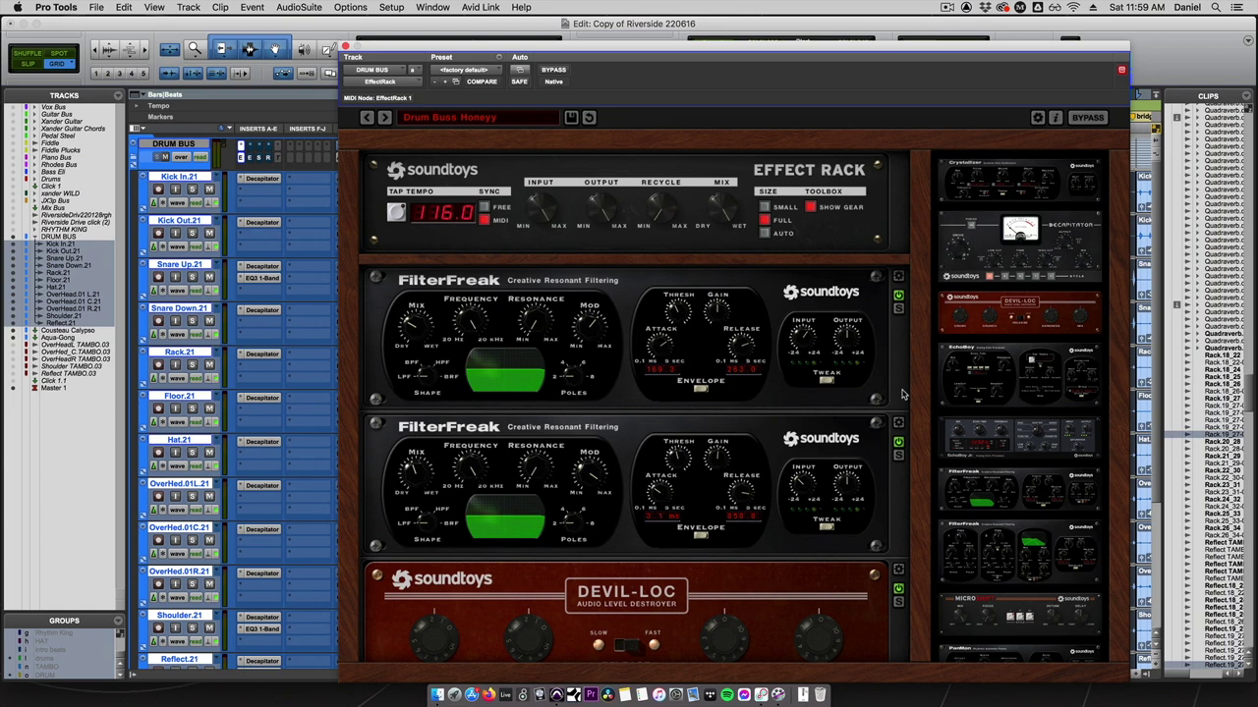
# Step: Scroll through the Effect Rack's FilterFreak, Devil-Loc, SIE-Q and Radiator modules
pyautogui.scroll(-3, 902, 393)
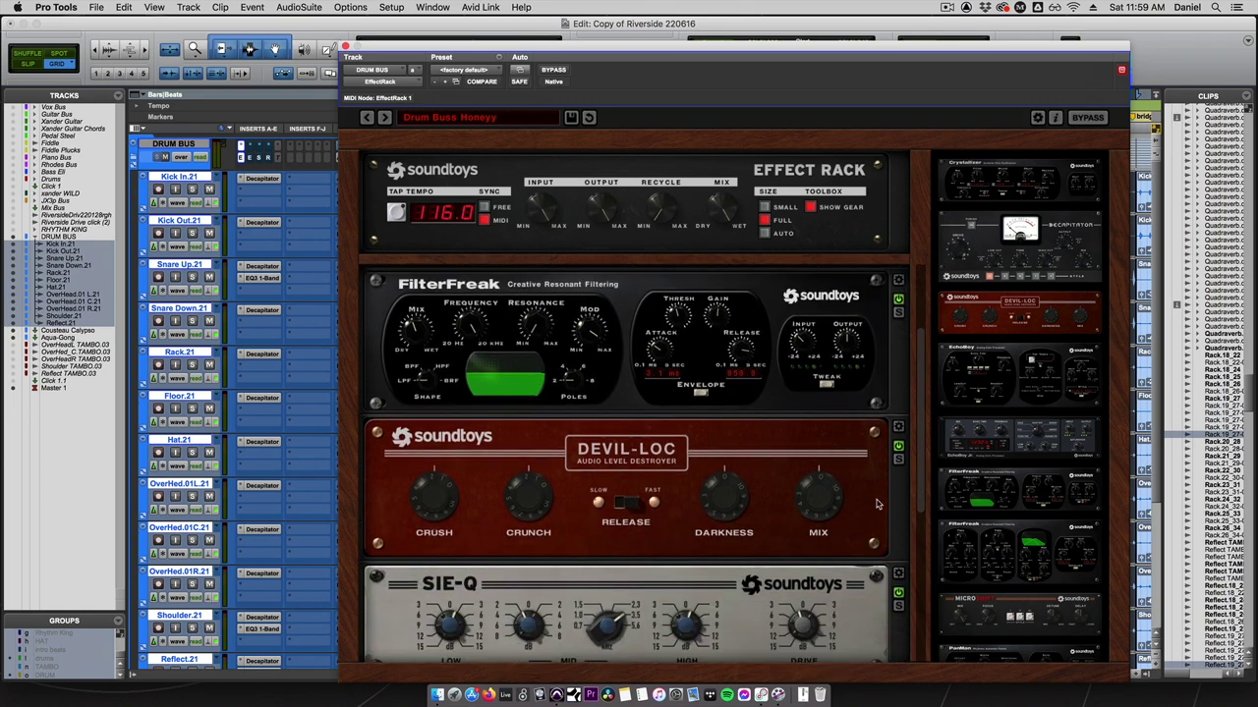
pyautogui.scroll(-1, 879, 505)
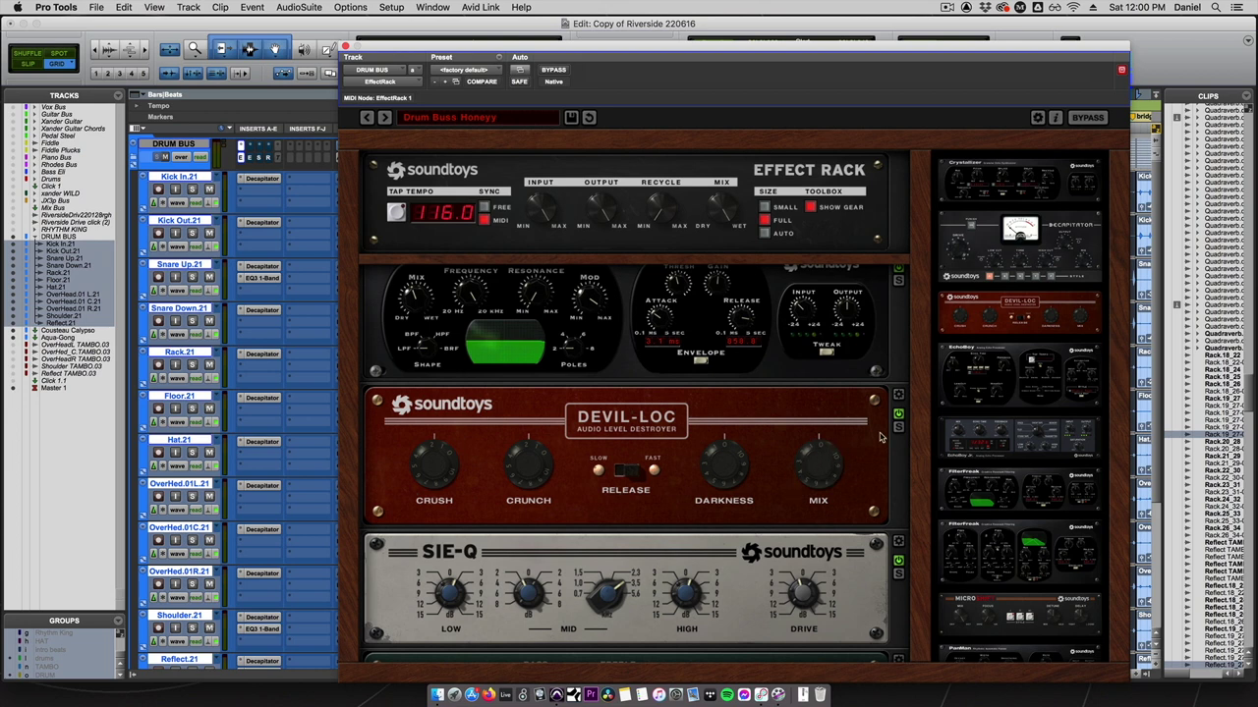
pyautogui.scroll(-5, 872, 464)
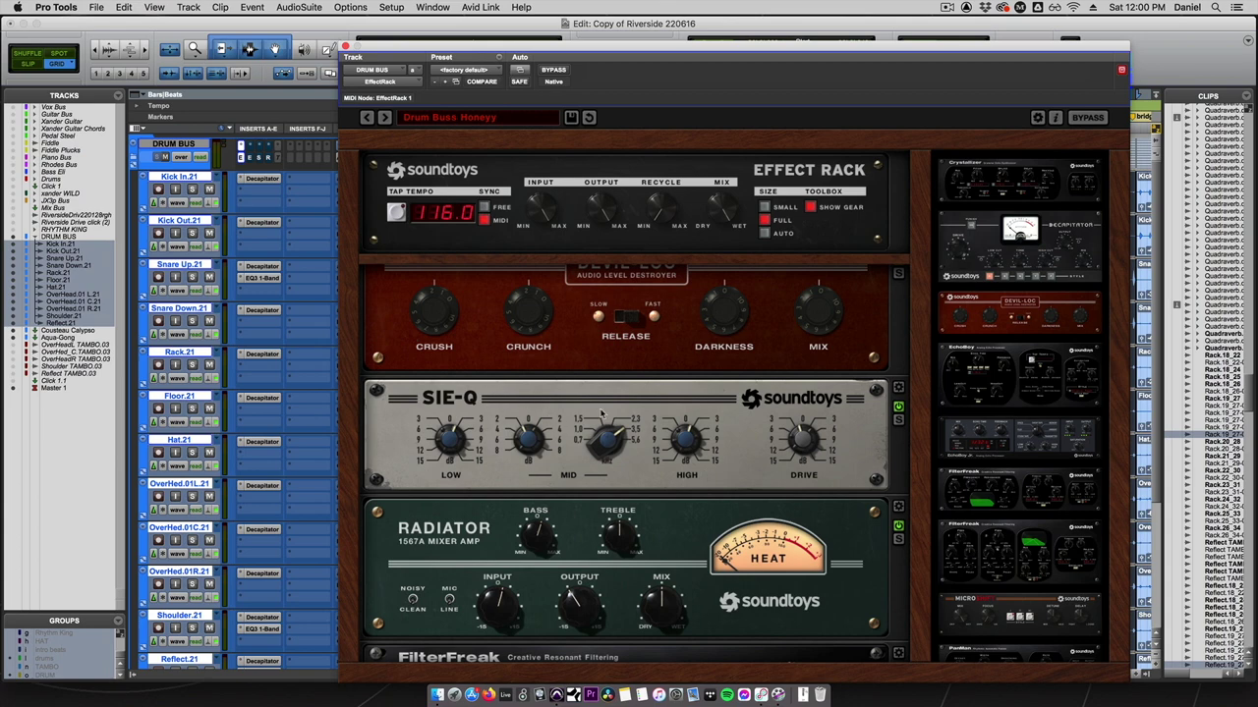
pyautogui.scroll(-5, 561, 413)
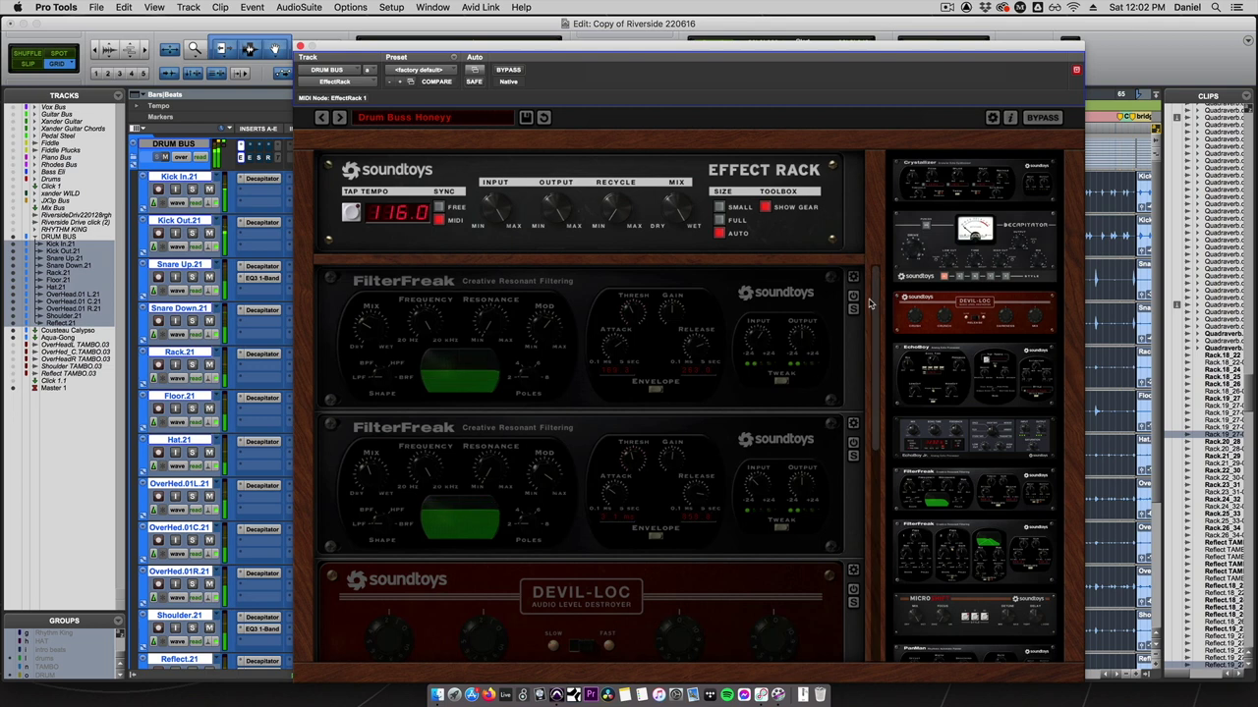
# Step: Turn on both FilterFreak modules and the Devil-Loc module in the Effect Rack
pyautogui.click(853, 297)
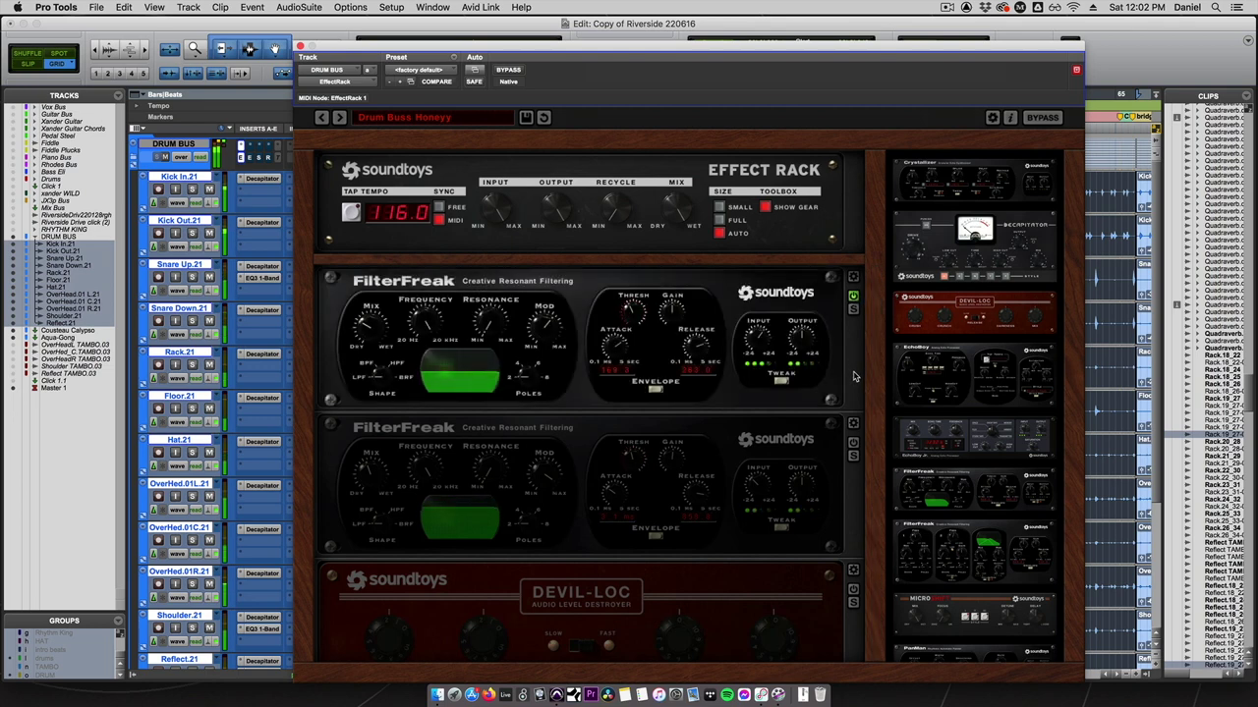
pyautogui.click(853, 445)
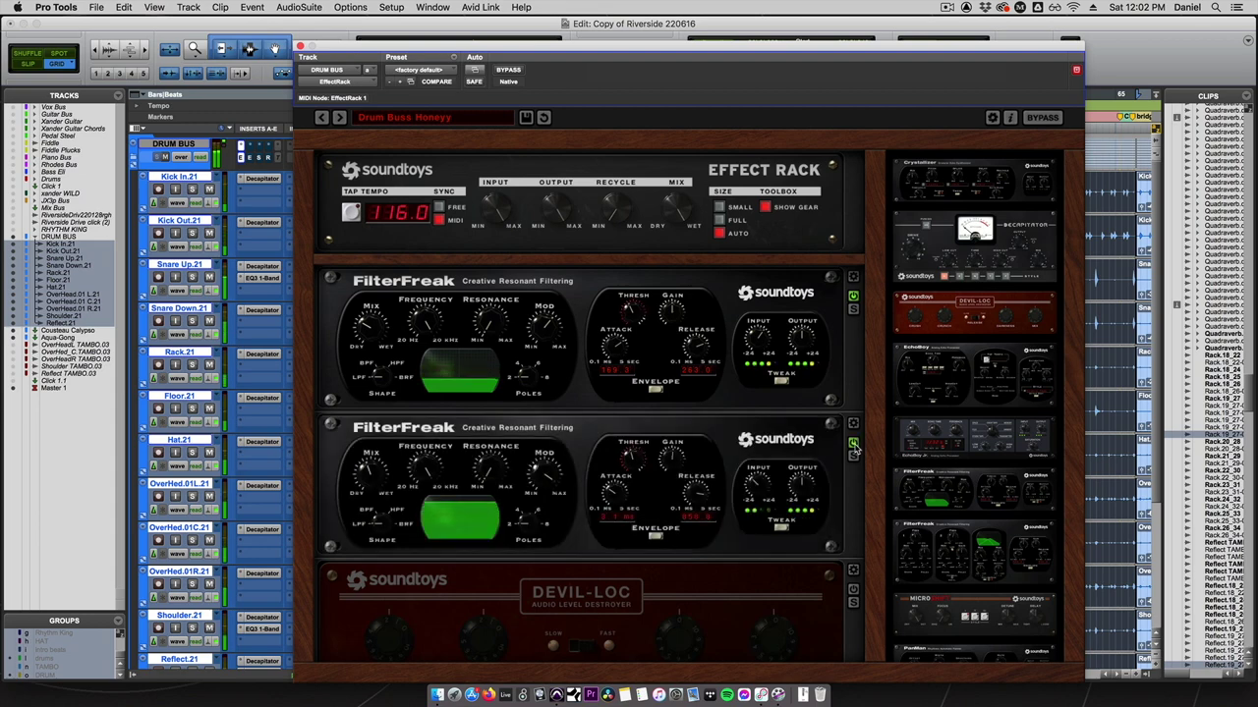
pyautogui.scroll(-1, 858, 499)
pyautogui.scroll(-6, 857, 498)
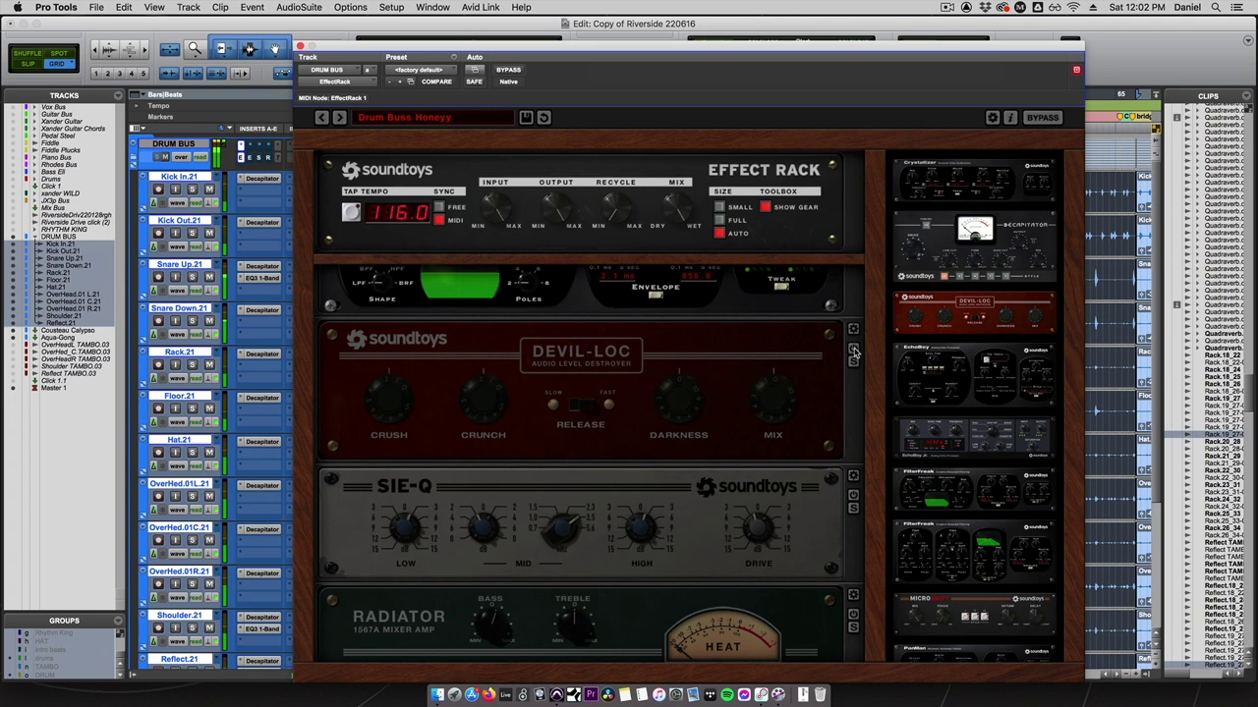
pyautogui.click(852, 348)
# Step: Turn on SIE-Q, Radiator and the last FilterFreak, then bypass the whole Effect Rack
pyautogui.scroll(-1, 852, 413)
pyautogui.scroll(-3, 853, 414)
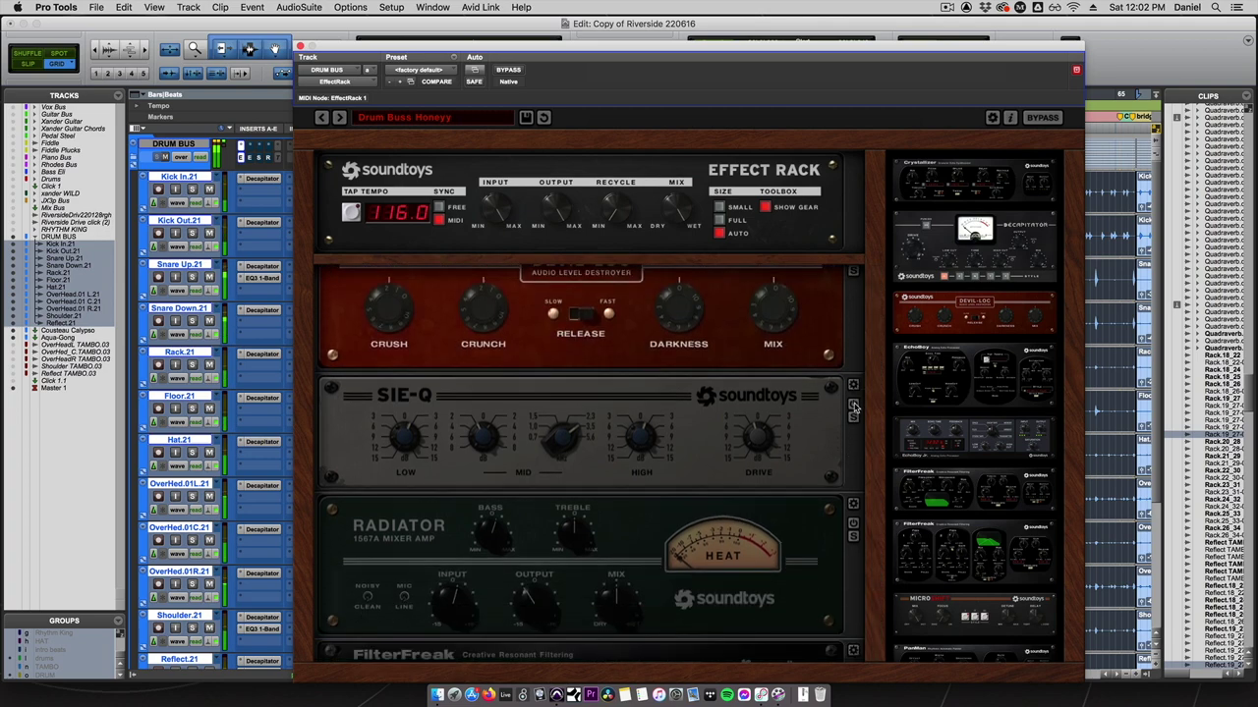
pyautogui.click(853, 406)
pyautogui.scroll(-3, 854, 452)
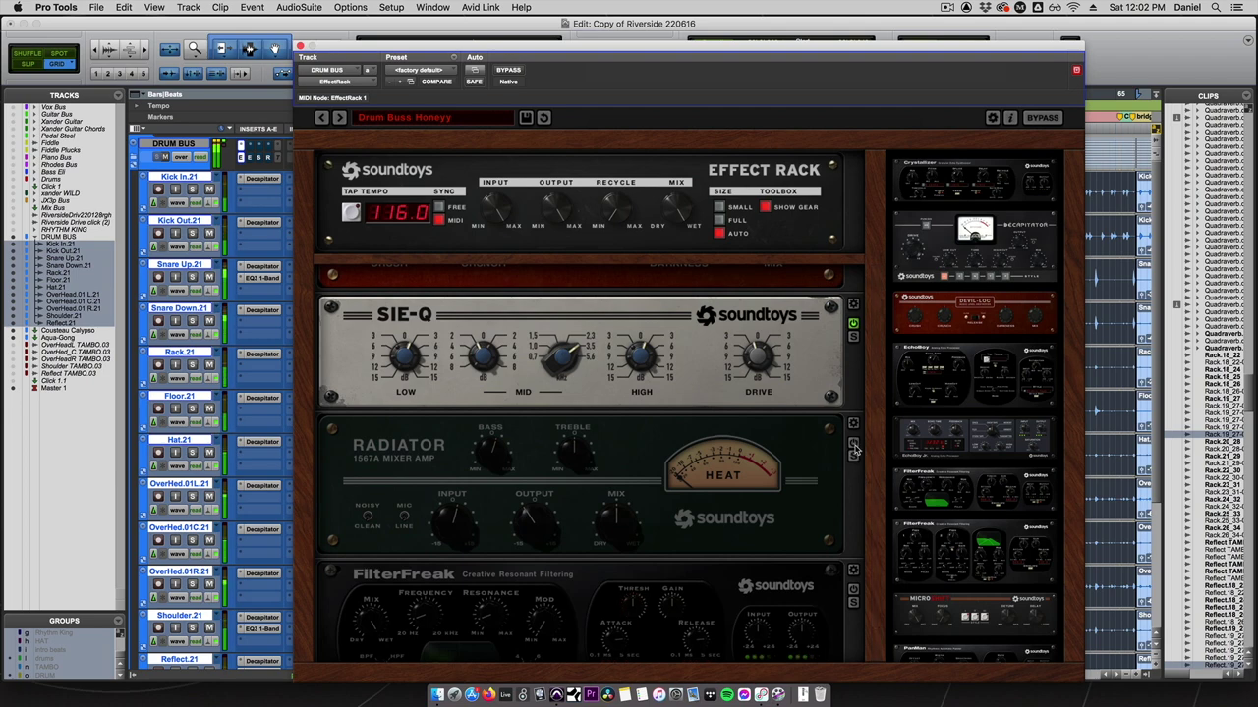
pyautogui.click(854, 449)
pyautogui.scroll(-3, 854, 486)
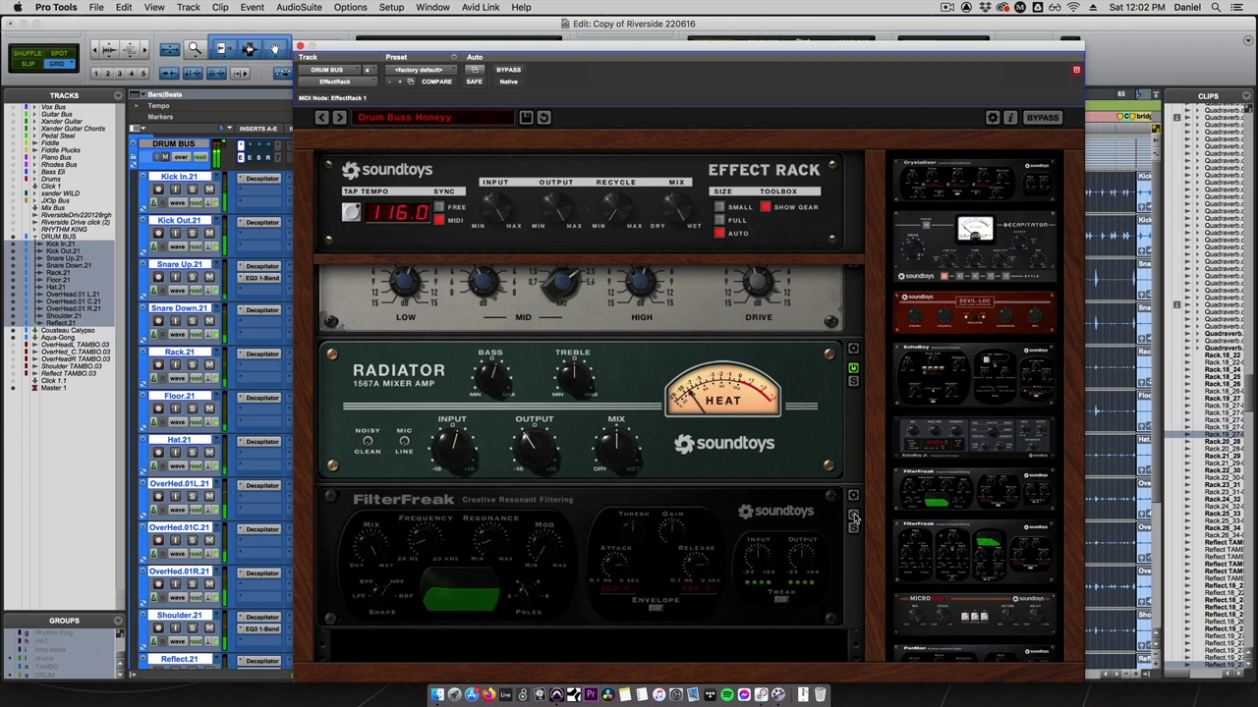
pyautogui.click(853, 516)
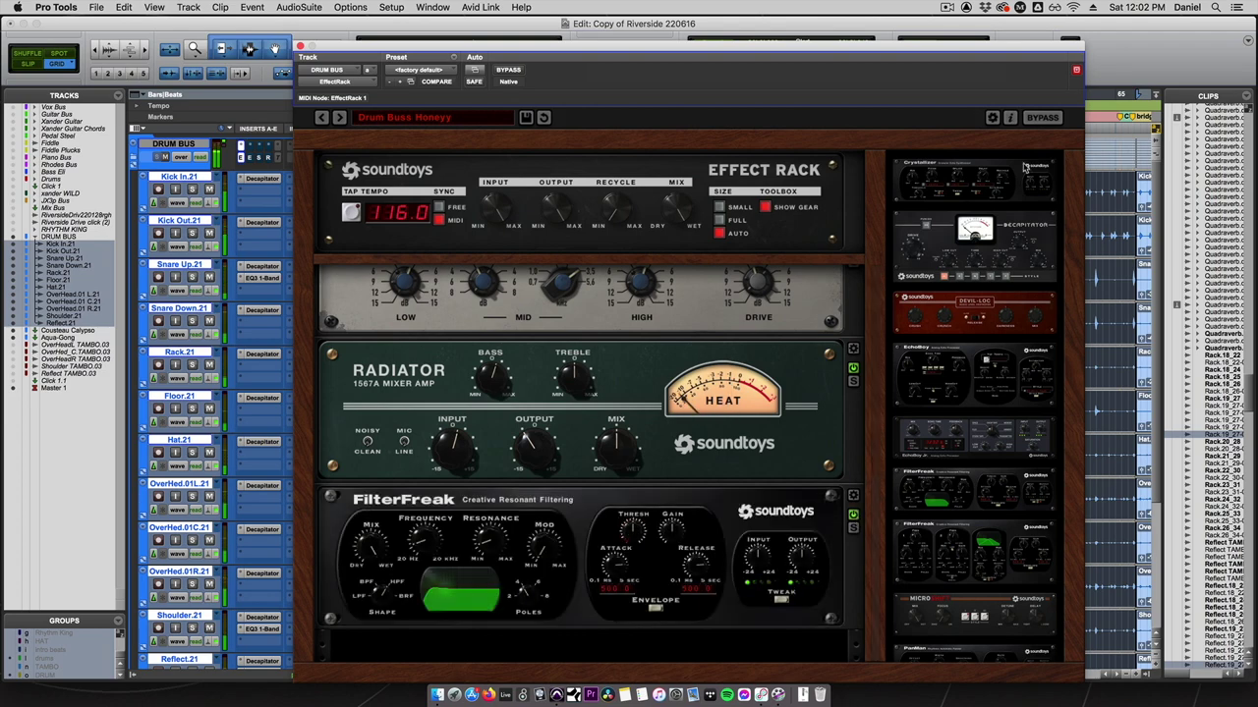
pyautogui.click(1057, 119)
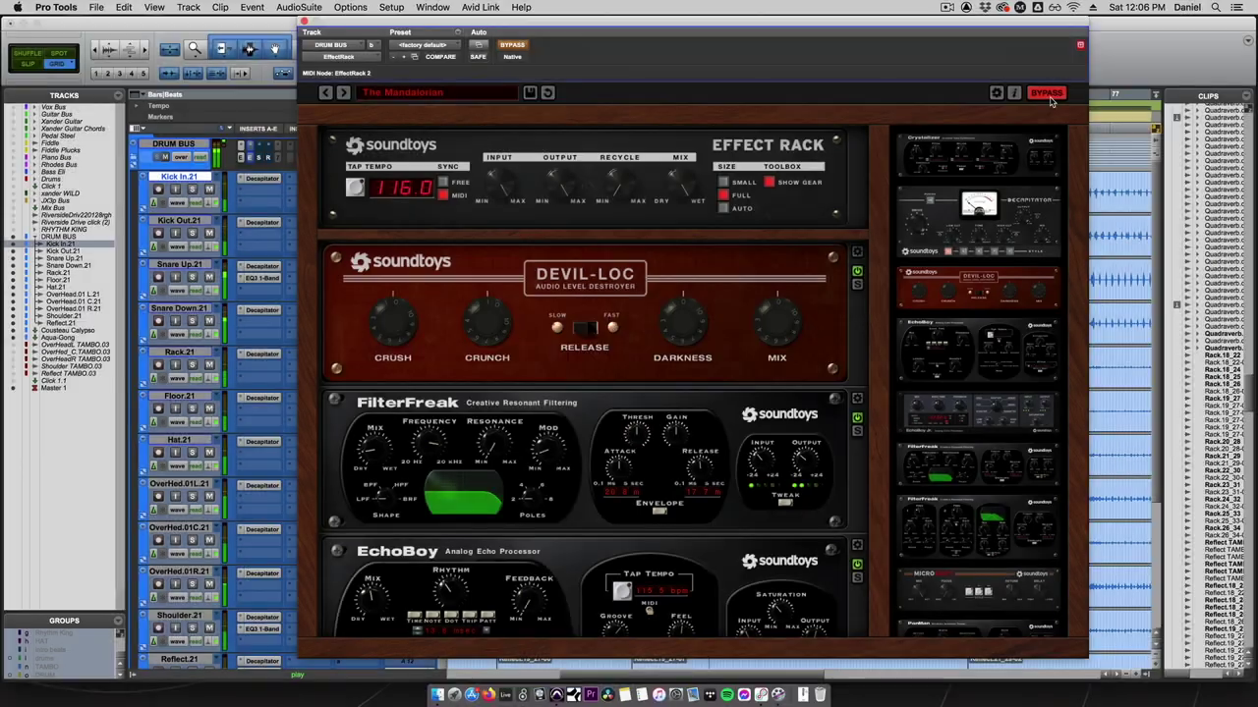
# Step: Un-bypass the Effect Rack and scroll its chain past Devil-Loc, FilterFreak and EchoBoy to Crystallizer
pyautogui.click(1046, 93)
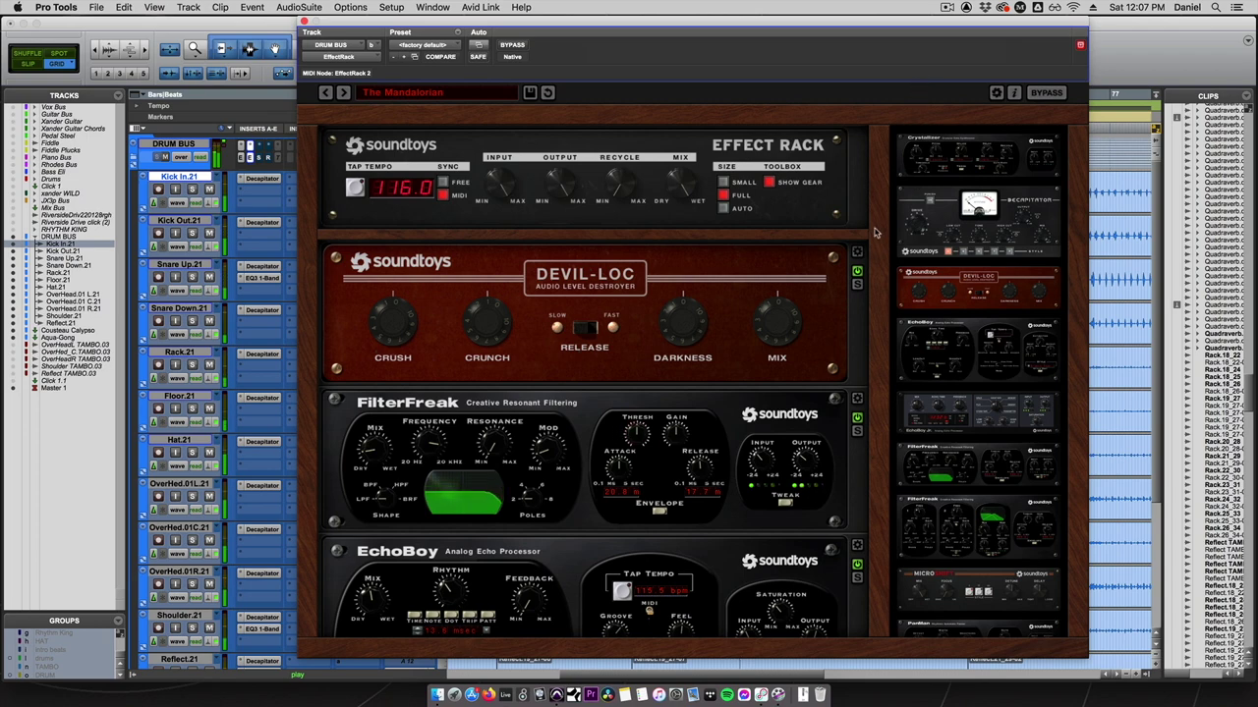
pyautogui.scroll(-1, 855, 314)
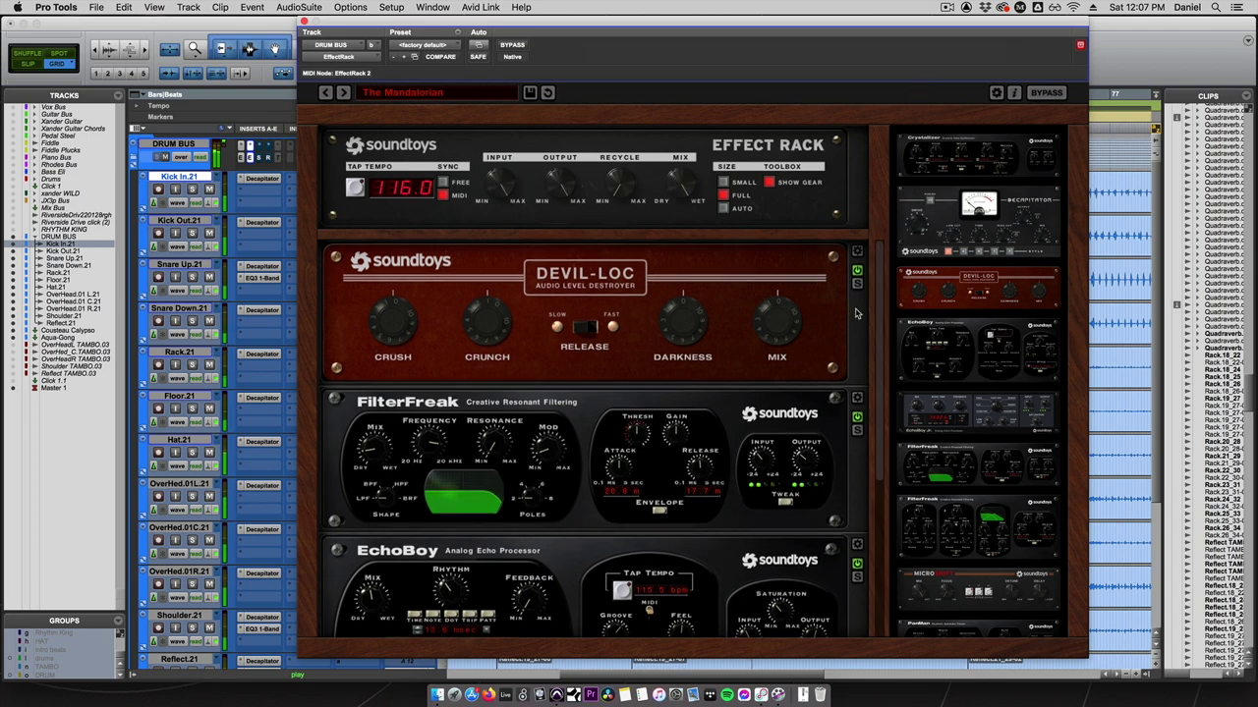
pyautogui.scroll(-3, 856, 314)
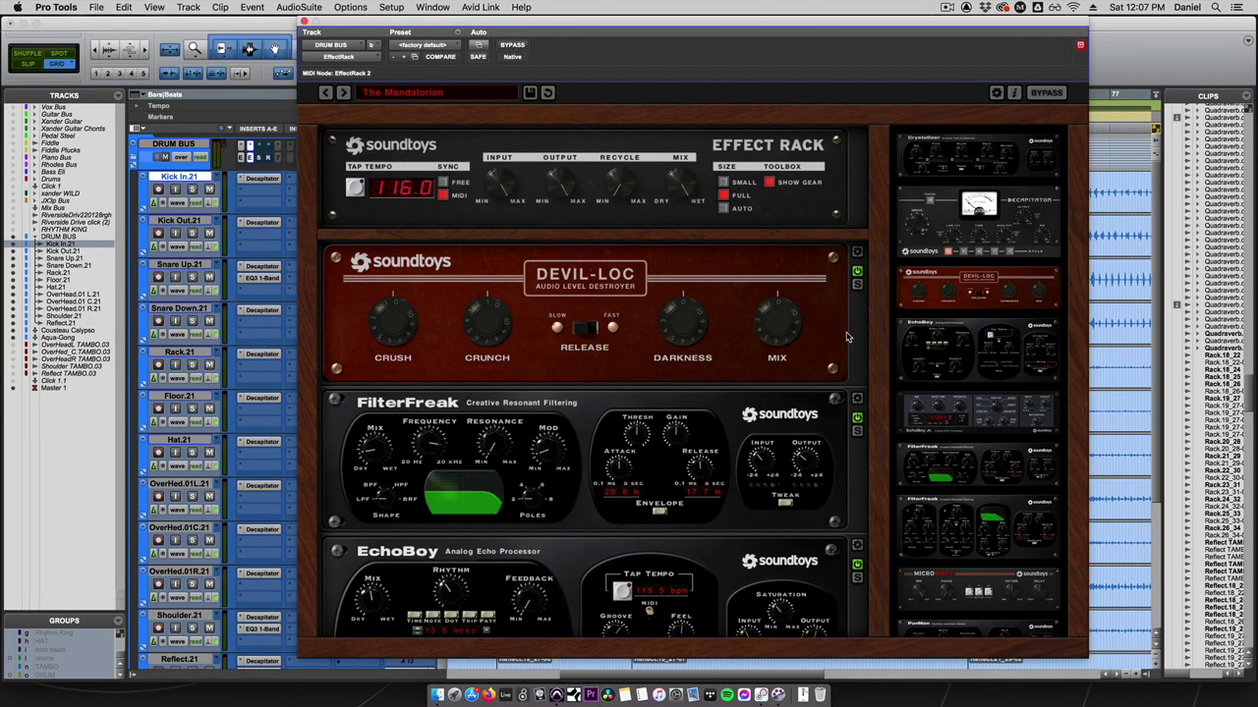
pyautogui.scroll(-1, 849, 475)
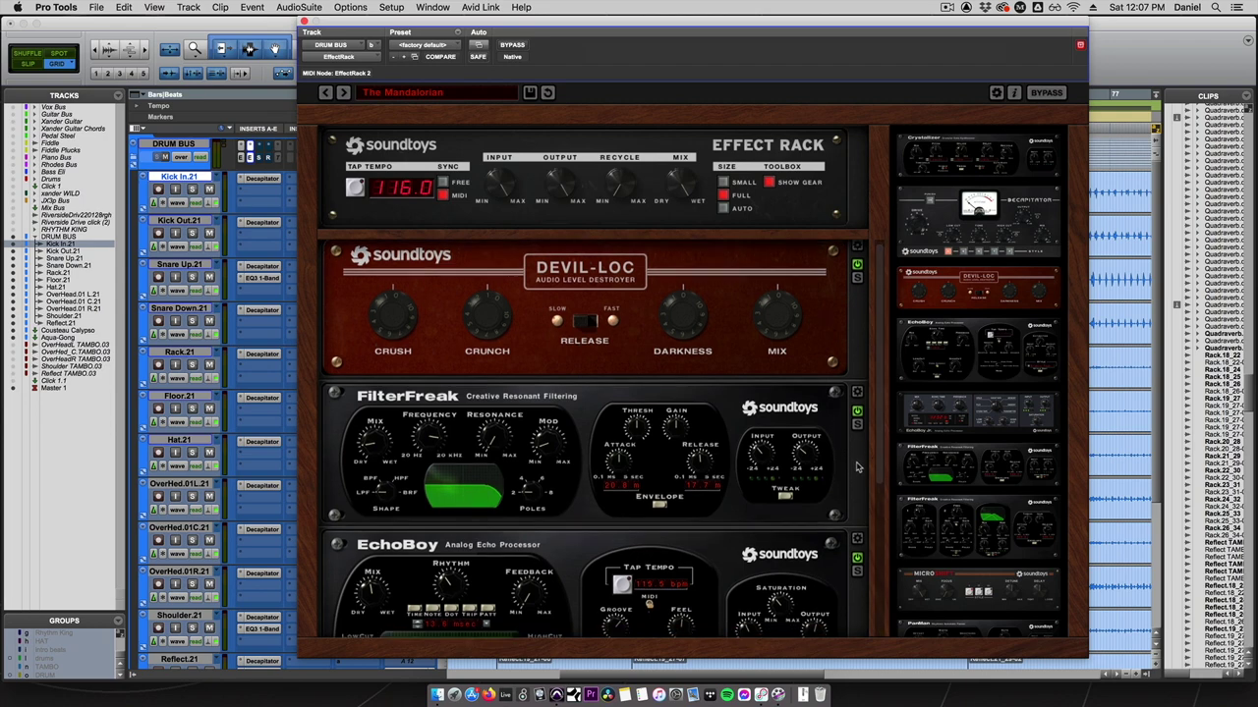
pyautogui.scroll(-3, 856, 467)
pyautogui.scroll(-3, 853, 571)
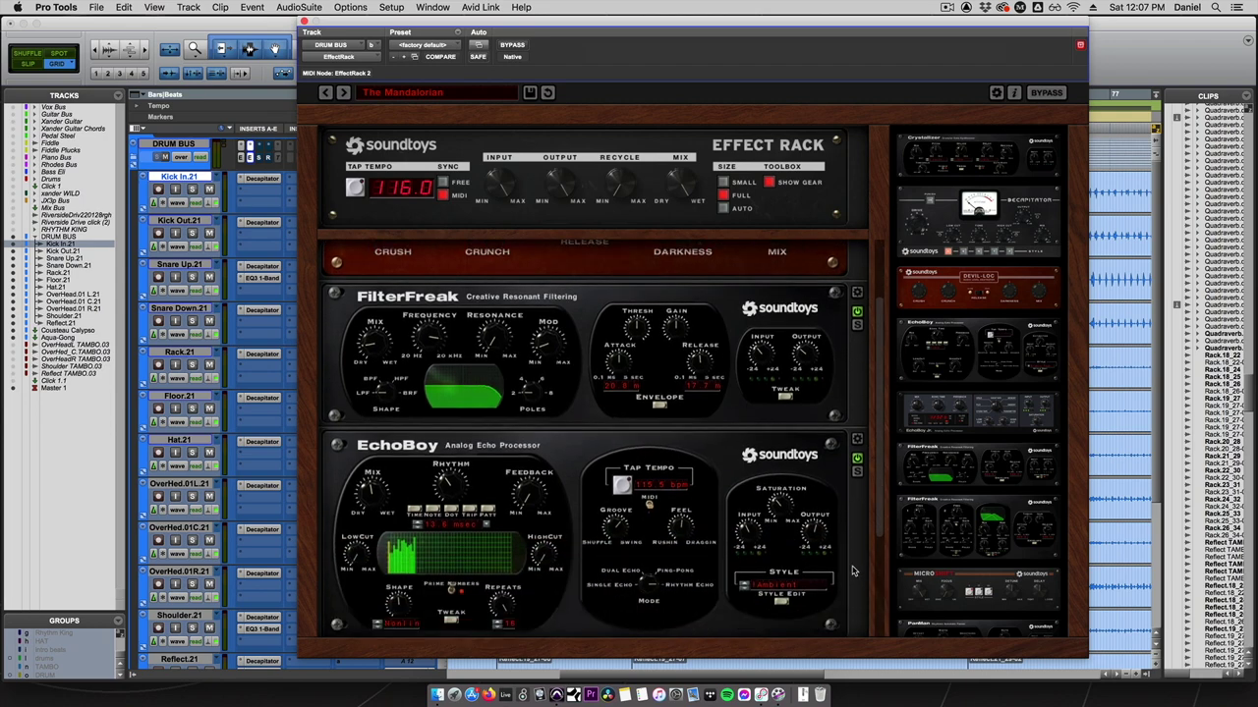
pyautogui.scroll(-2, 852, 571)
pyautogui.scroll(-2, 855, 496)
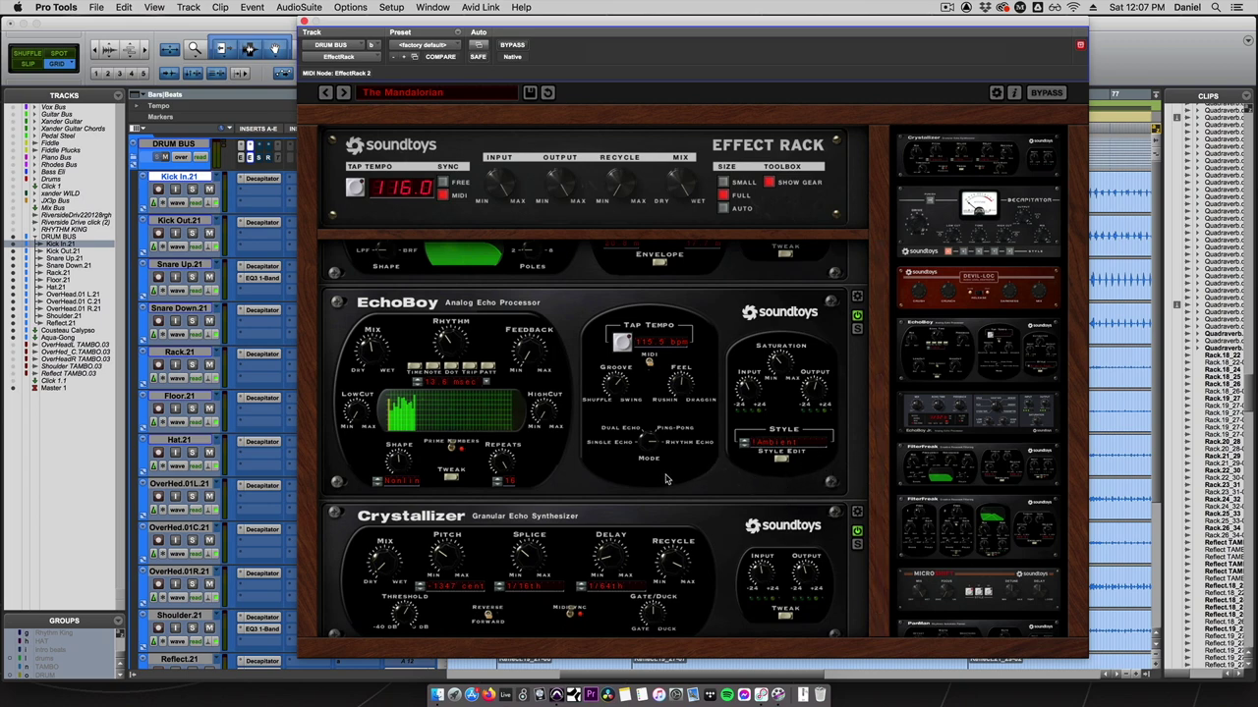
pyautogui.scroll(-1, 662, 525)
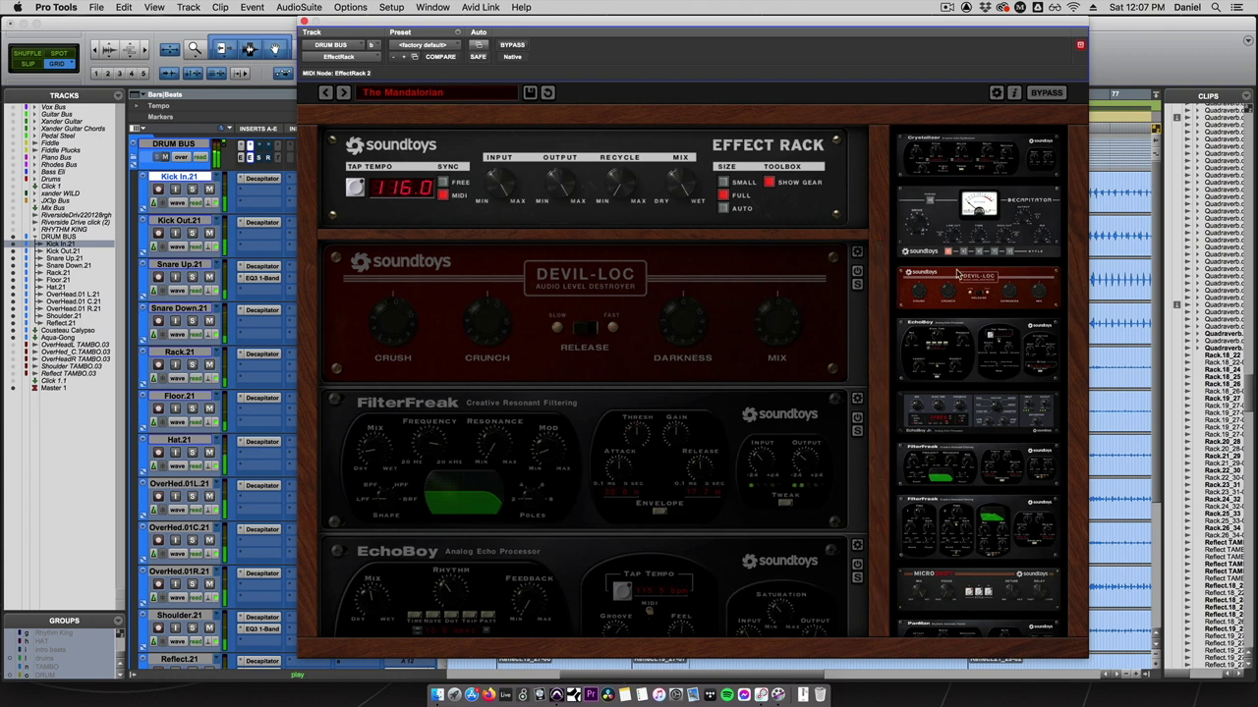
# Step: Re-enable Devil-Loc, FilterFreak, EchoBoy and Crystallizer, then briefly bypass and restore the rack
pyautogui.click(857, 271)
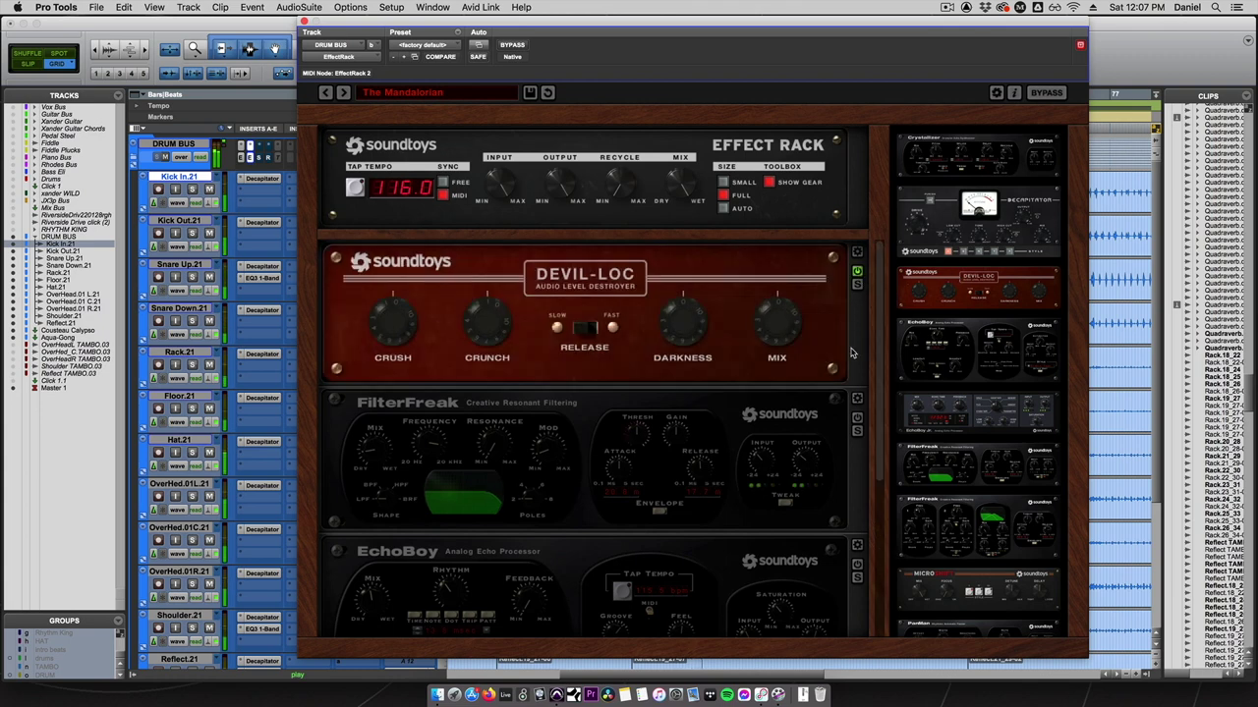
pyautogui.click(857, 419)
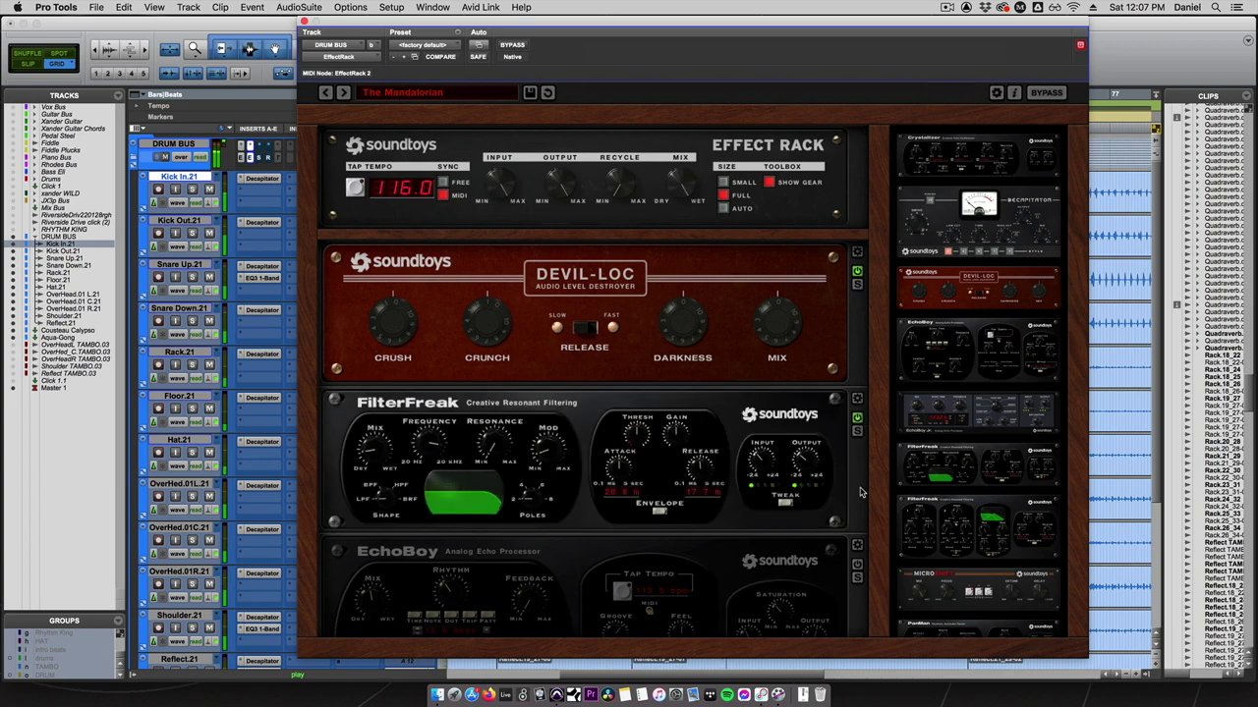
pyautogui.scroll(-3, 862, 481)
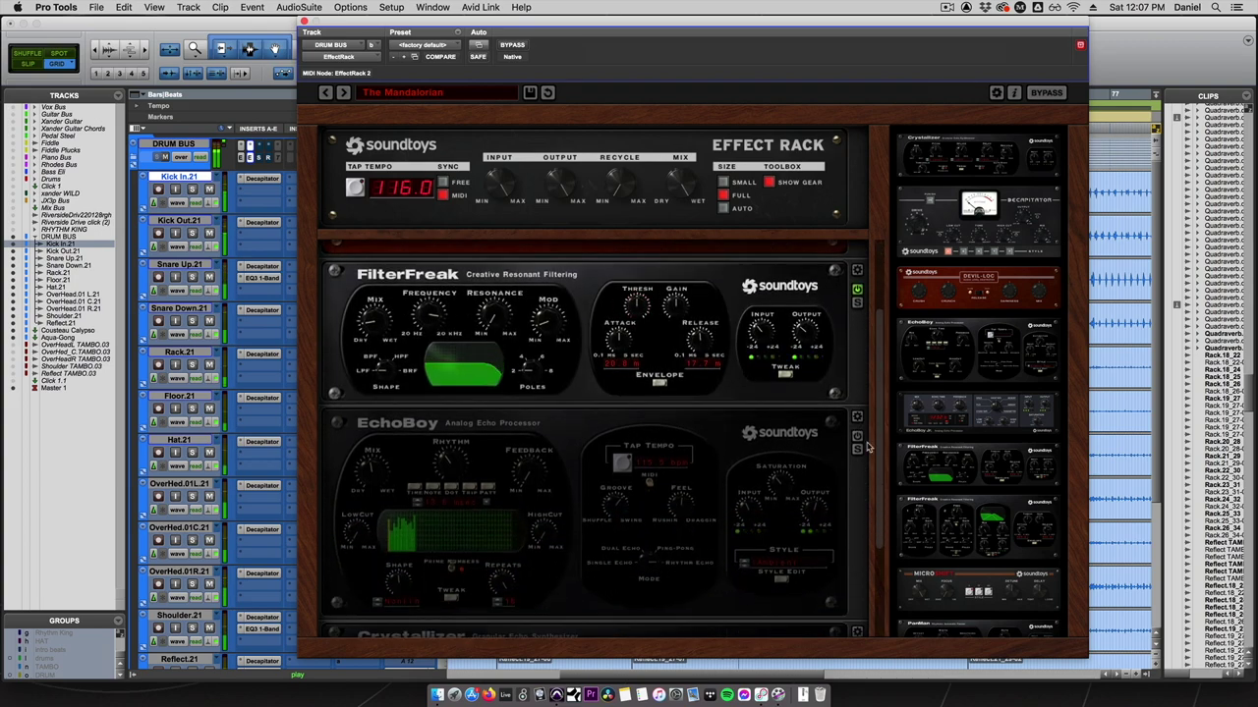
pyautogui.click(858, 436)
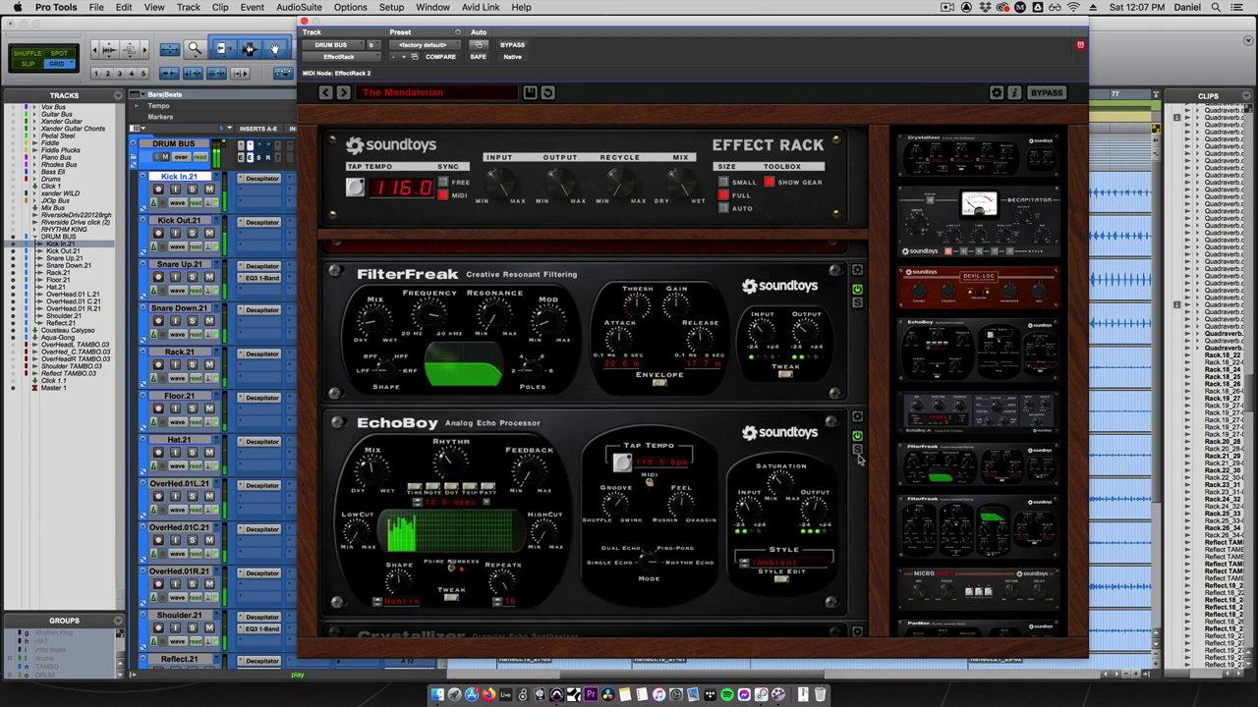
pyautogui.scroll(-4, 855, 506)
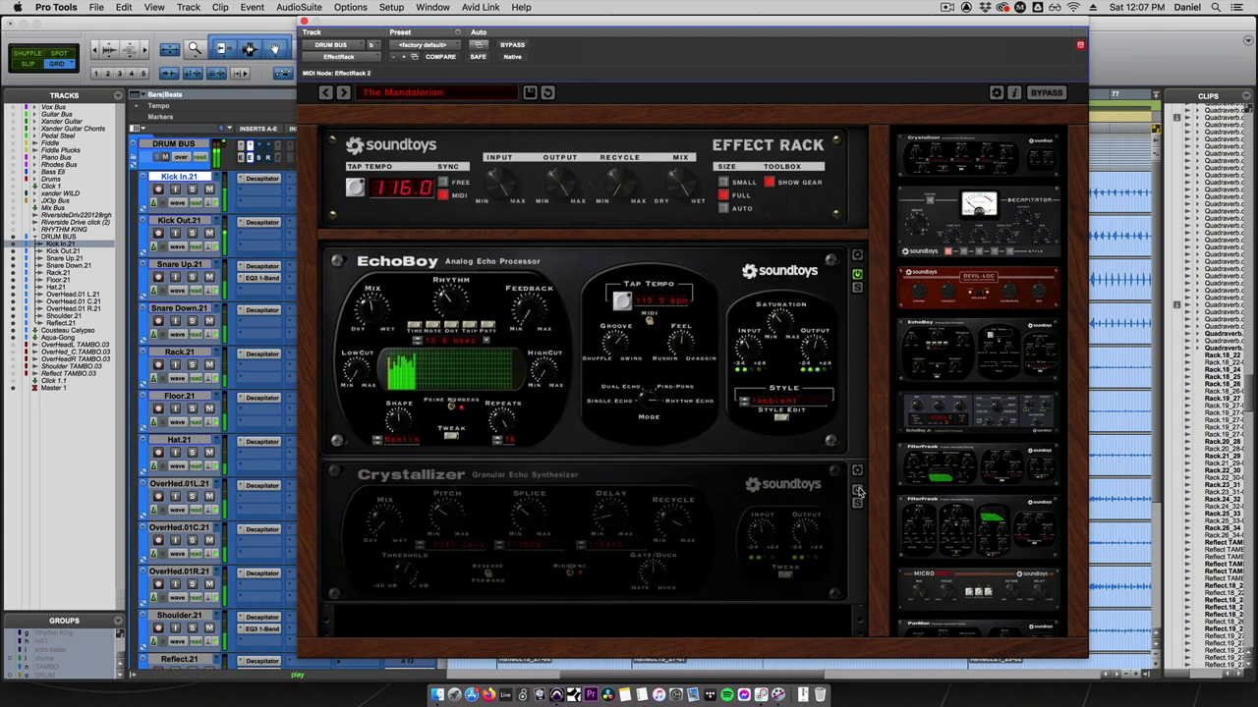
pyautogui.click(858, 492)
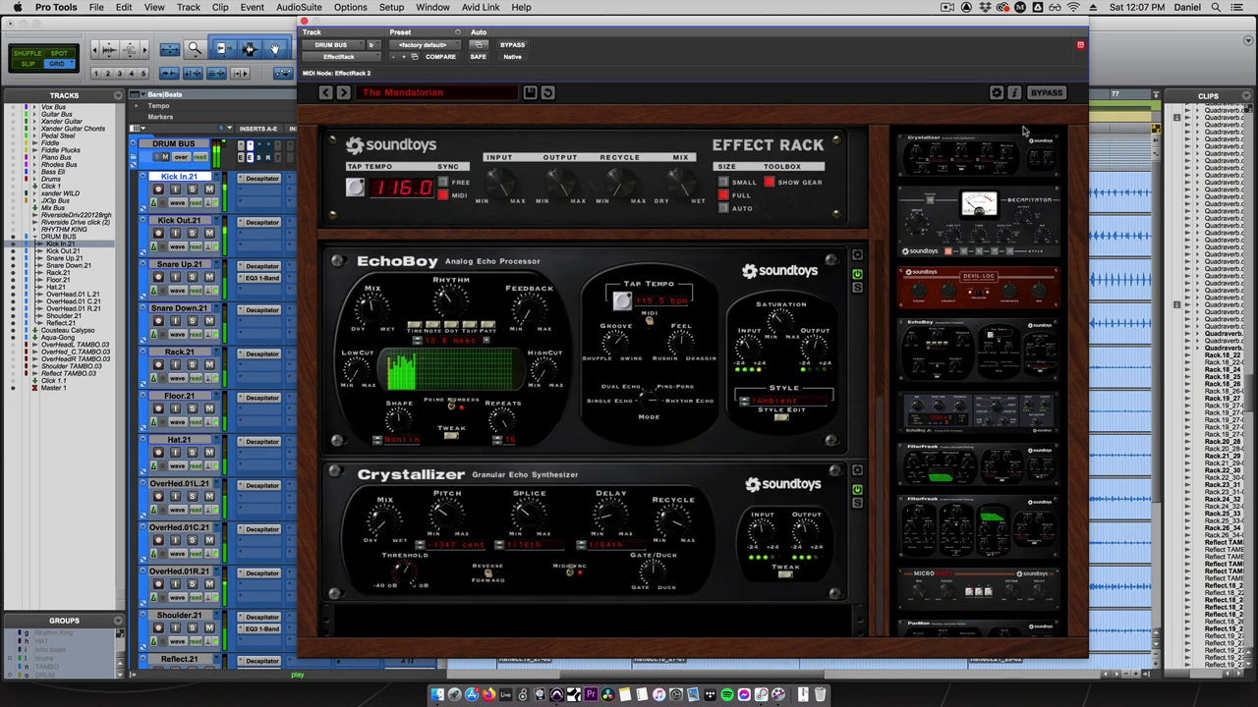
pyautogui.click(1045, 93)
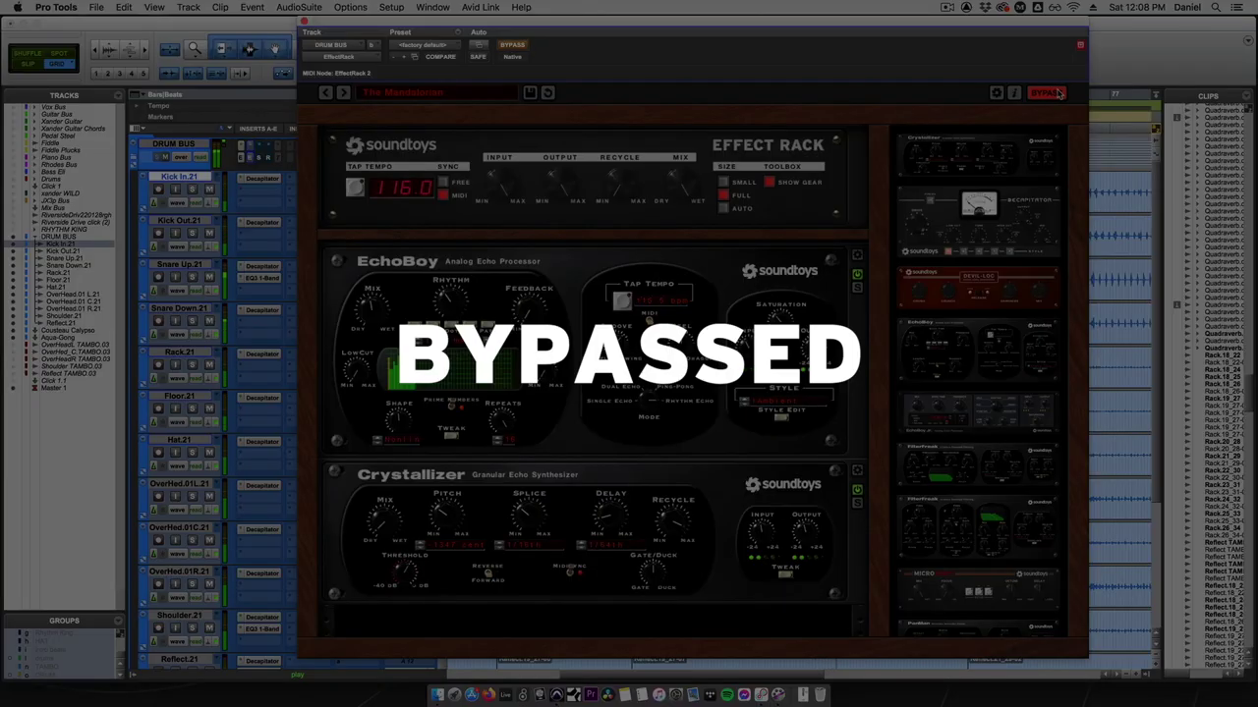
pyautogui.click(1058, 93)
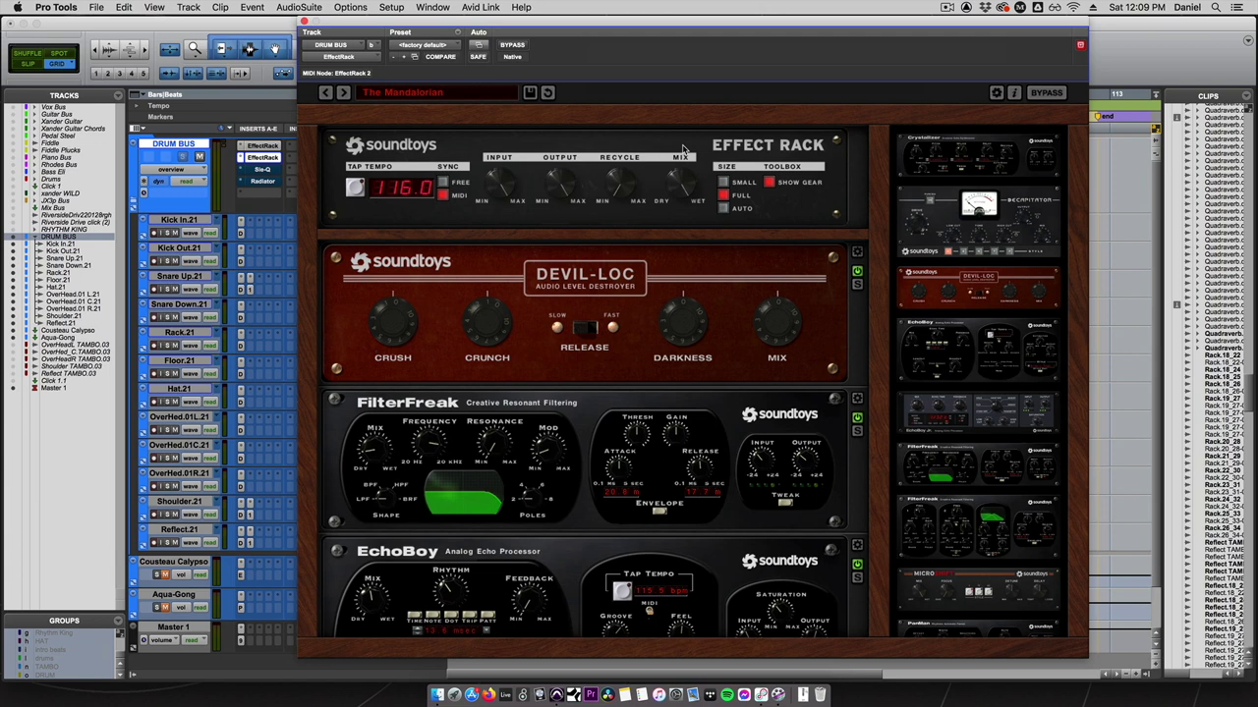
# Step: Nudge the Effect Rack Mix knob slightly and reposition the Radiator window
pyautogui.moveTo(680, 176); pyautogui.dragTo(680, 165)
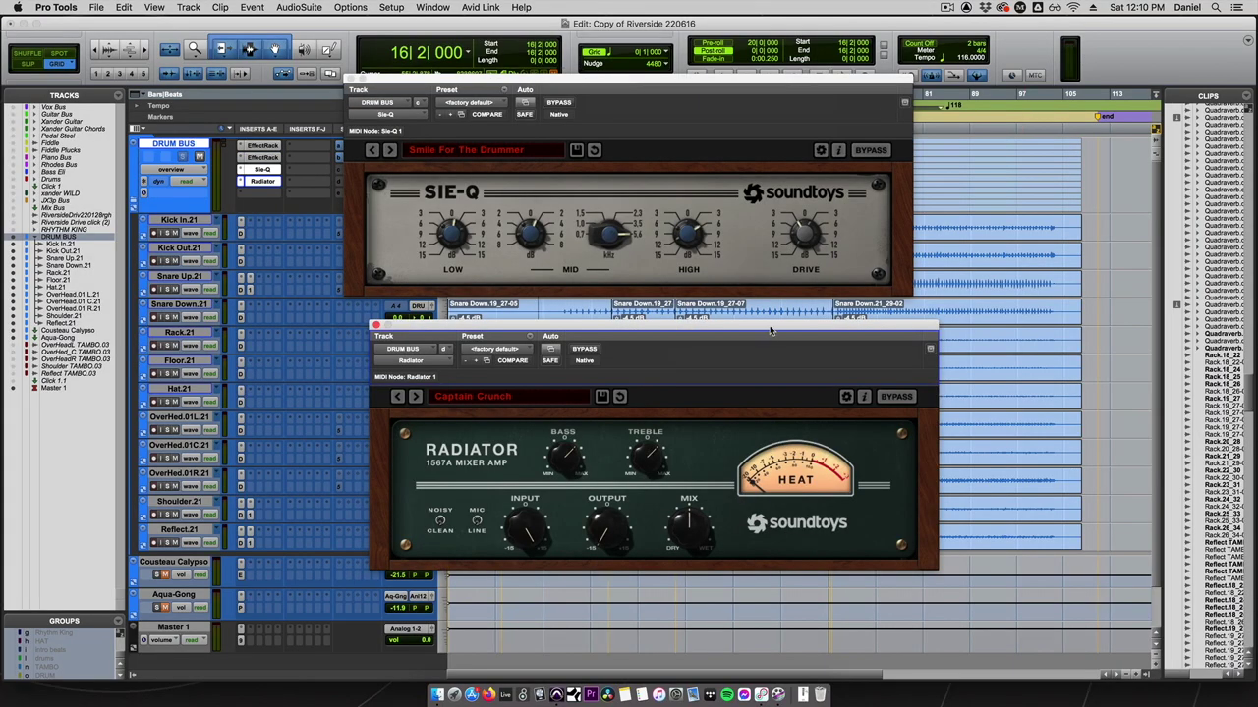
pyautogui.moveTo(771, 331); pyautogui.dragTo(746, 320)
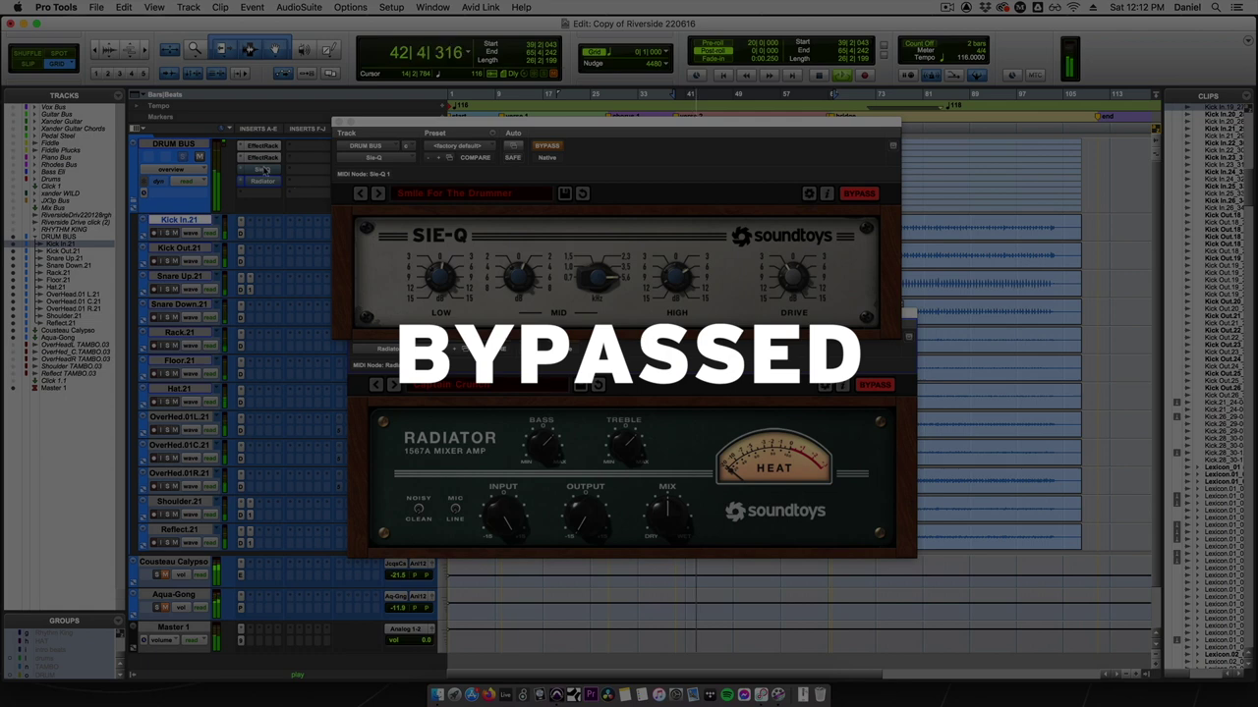
pyautogui.keyDown('super'); pyautogui.click(265, 173); pyautogui.keyUp('super')
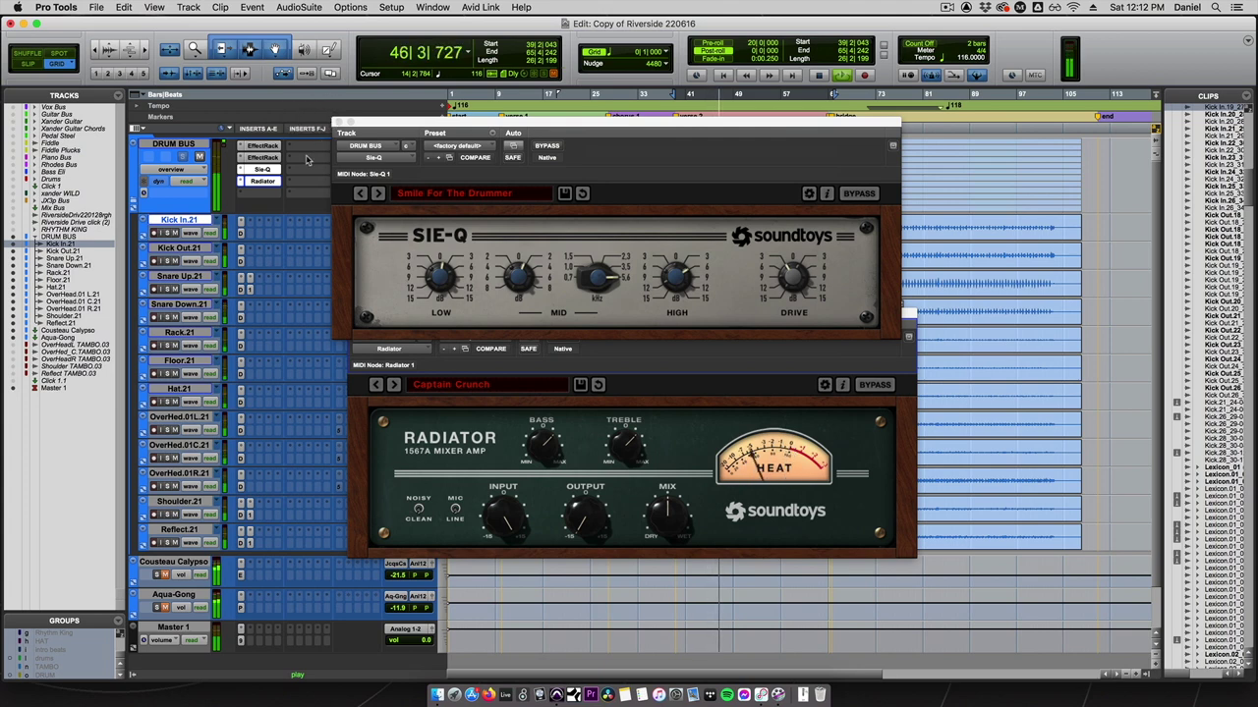
pyautogui.keyDown('shift'); pyautogui.keyDown('super'); pyautogui.click(274, 172); pyautogui.keyUp('super'); pyautogui.keyUp('shift')
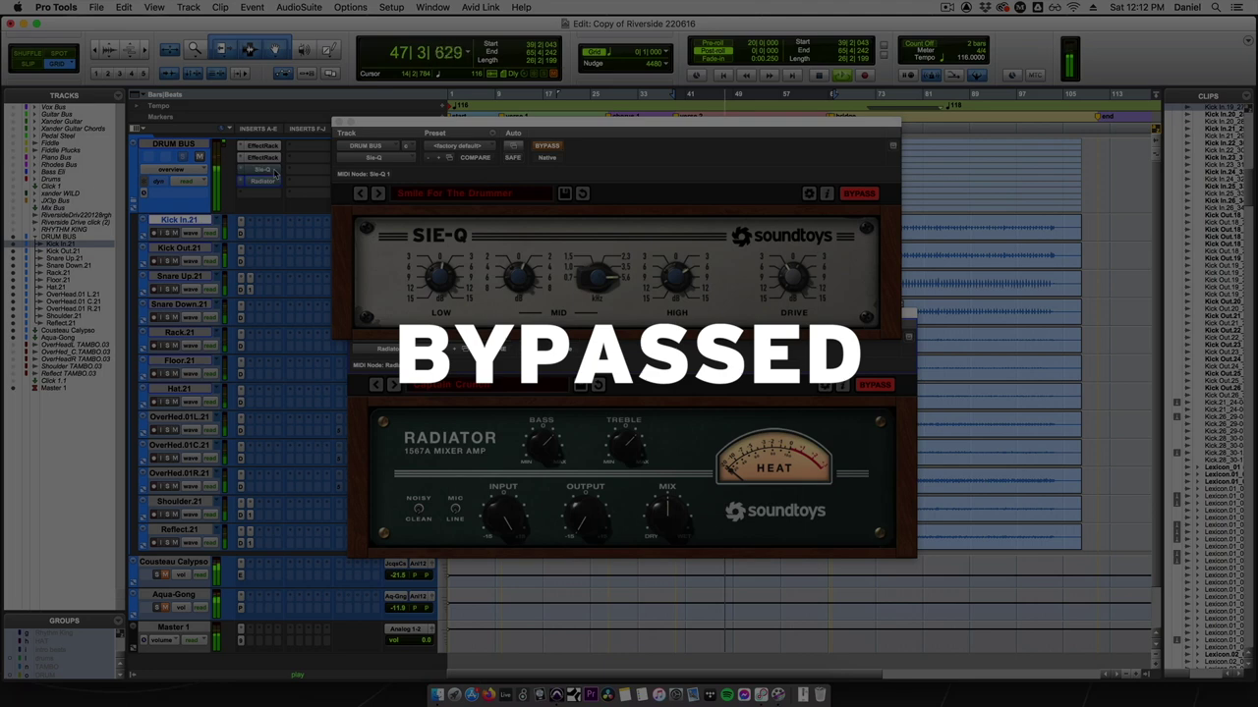